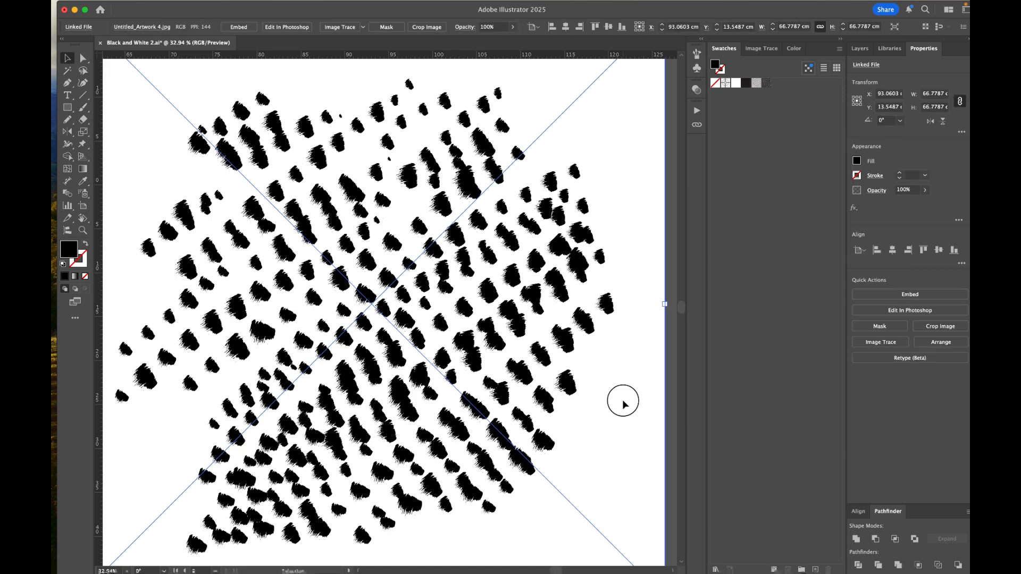
Trace the linked brush-mark image with the default Image Trace preset and set the tracing to ignore white
scroll(598, 425, "down", 2)
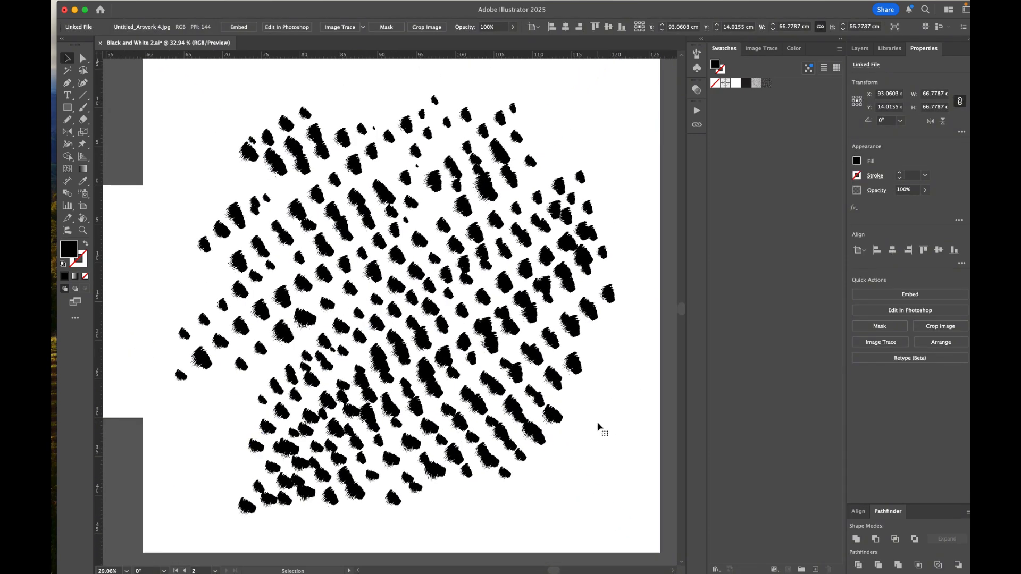
left_click(340, 28)
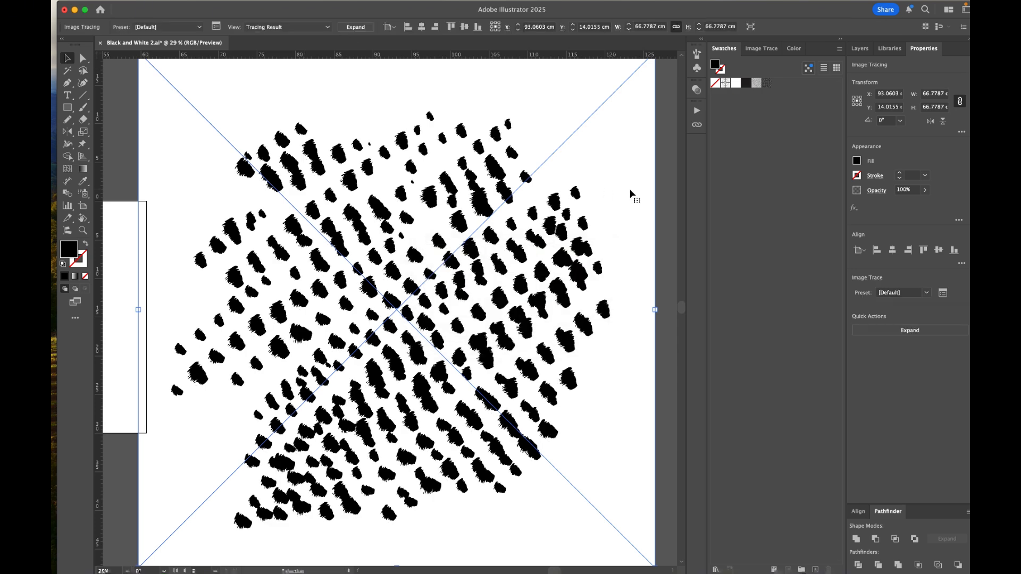
scroll(474, 370, "up", 3)
left_click(756, 48)
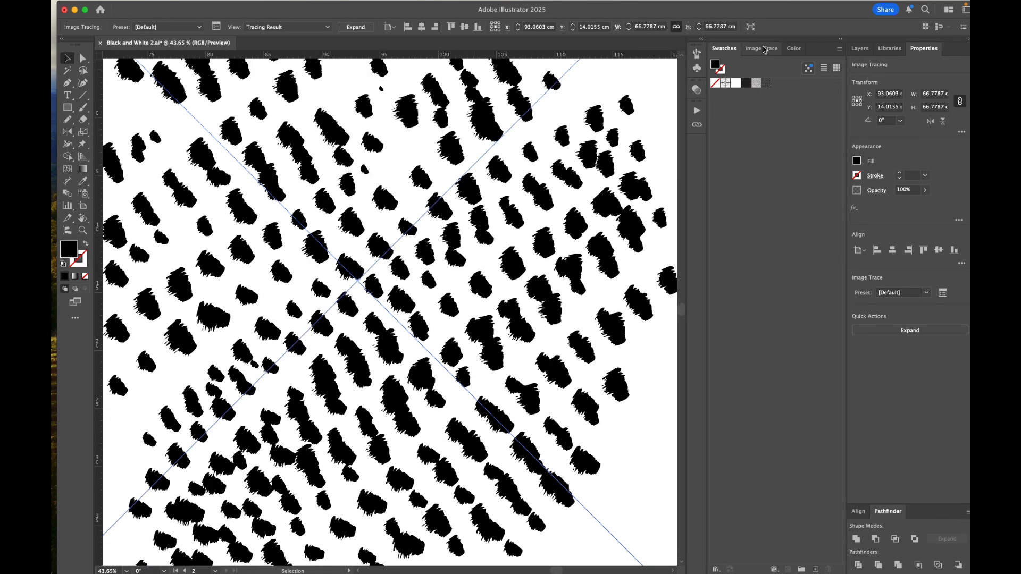
mouse_move(404, 5)
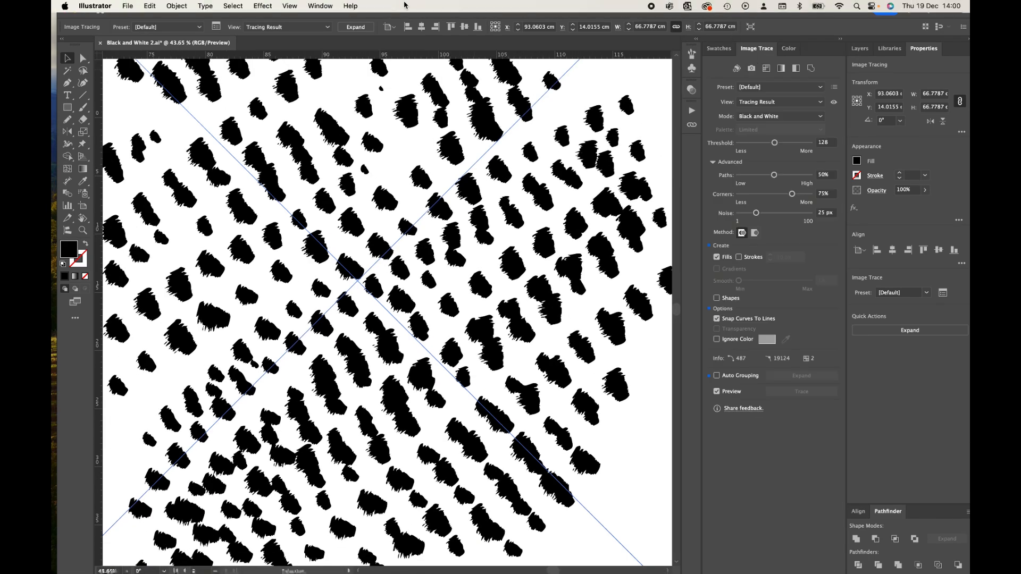
left_click(763, 343)
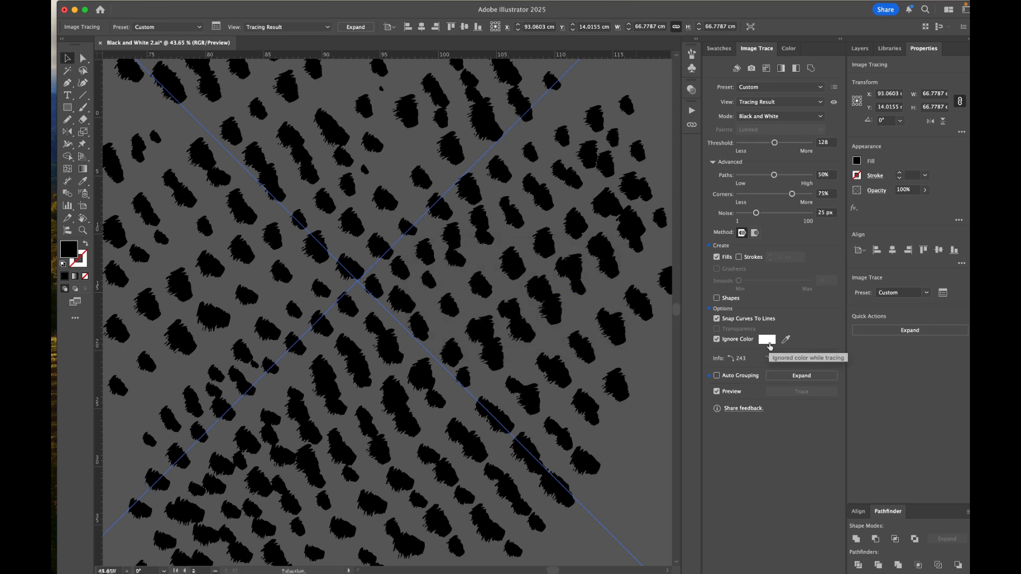
Expand the traced brush marks into editable vector paths
scroll(622, 413, "down", 2)
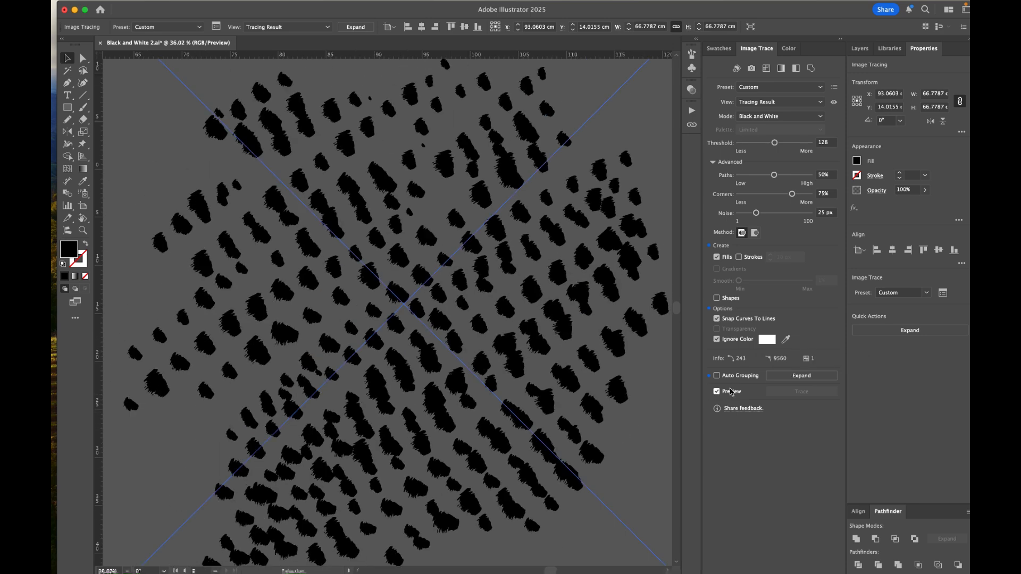
left_click(794, 376)
scroll(508, 383, "down", 1)
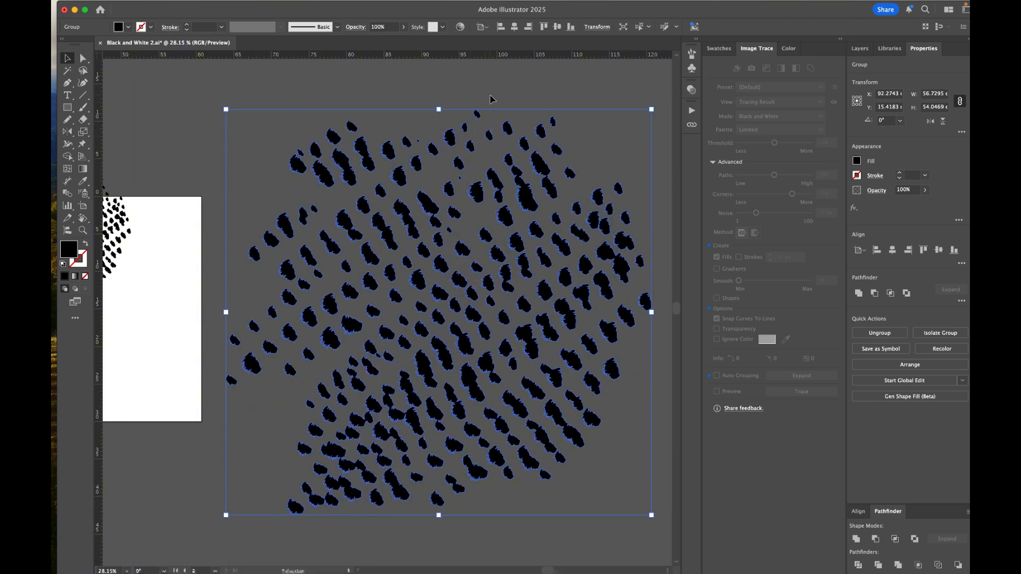
Ungroup the expanded brush marks into separate shapes and deselect them
left_click(498, 102)
mouse_move(462, 263)
left_mouse_down()
mouse_move(450, 245)
mouse_move(468, 247)
mouse_move(456, 251)
mouse_move(456, 292)
mouse_move(462, 273)
left_mouse_up()
right_click(459, 244)
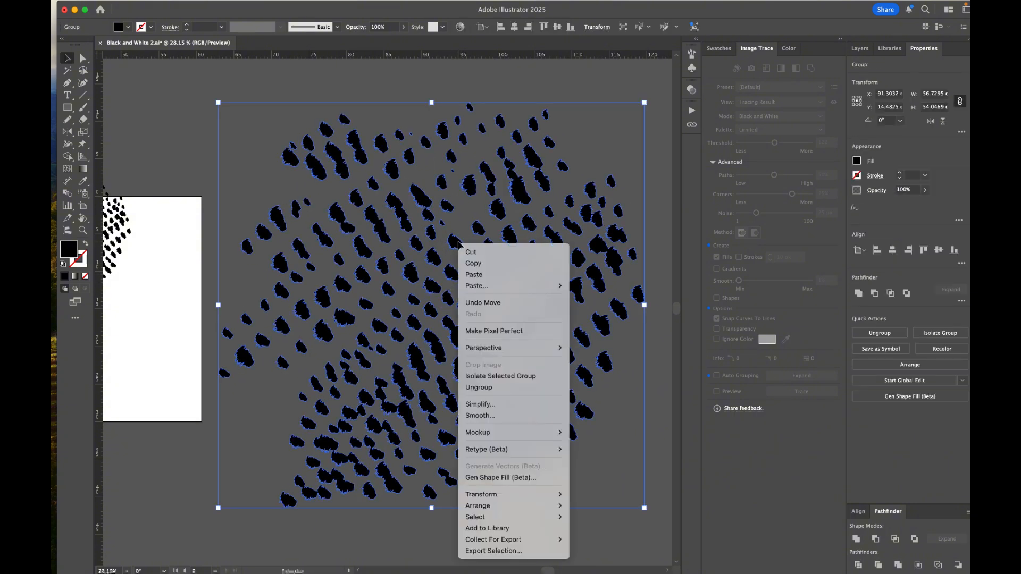
left_click(486, 389)
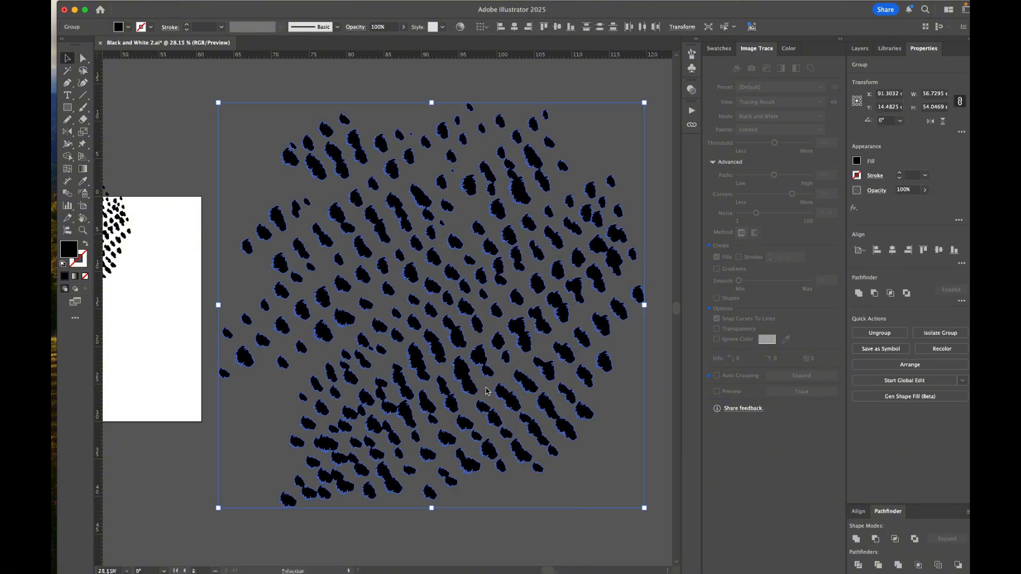
left_click(535, 88)
mouse_move(518, 141)
left_mouse_down()
mouse_move(514, 149)
mouse_move(514, 139)
left_mouse_up()
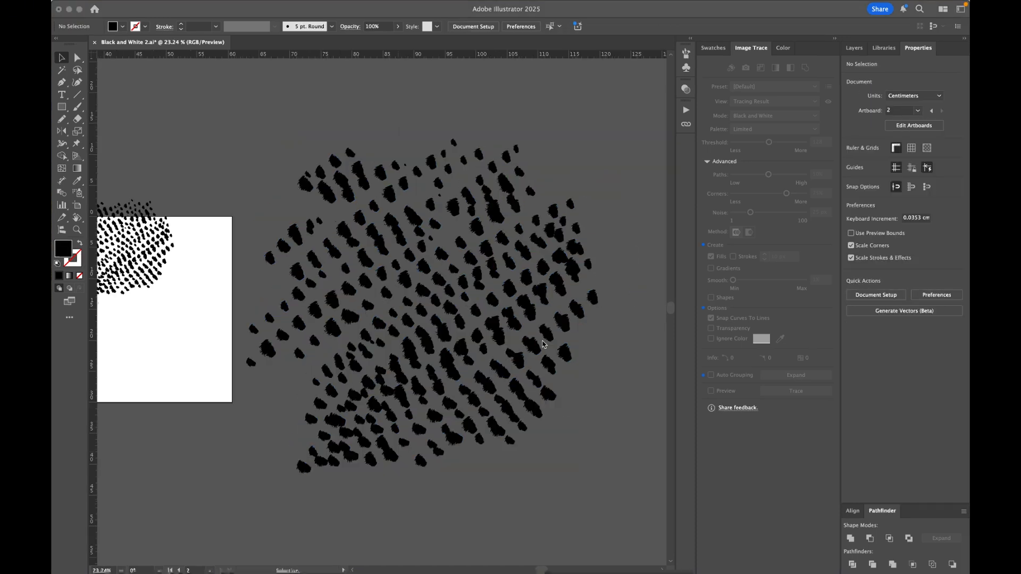
Place copies of individual outer marks into the gaps in the cluster's upper middle, rotating the last copy to fit
scroll(608, 265, "up", 3)
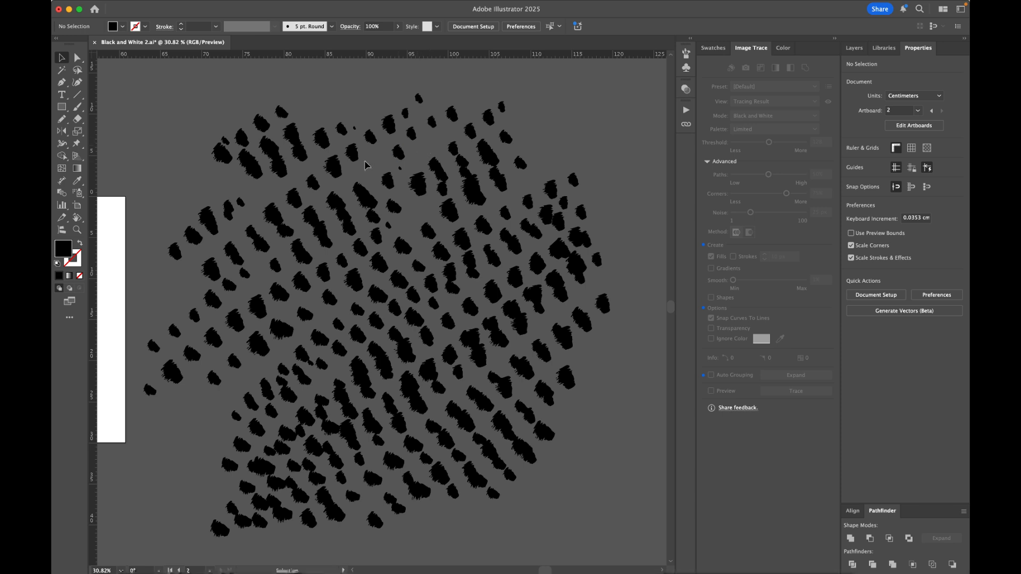
left_click(412, 134)
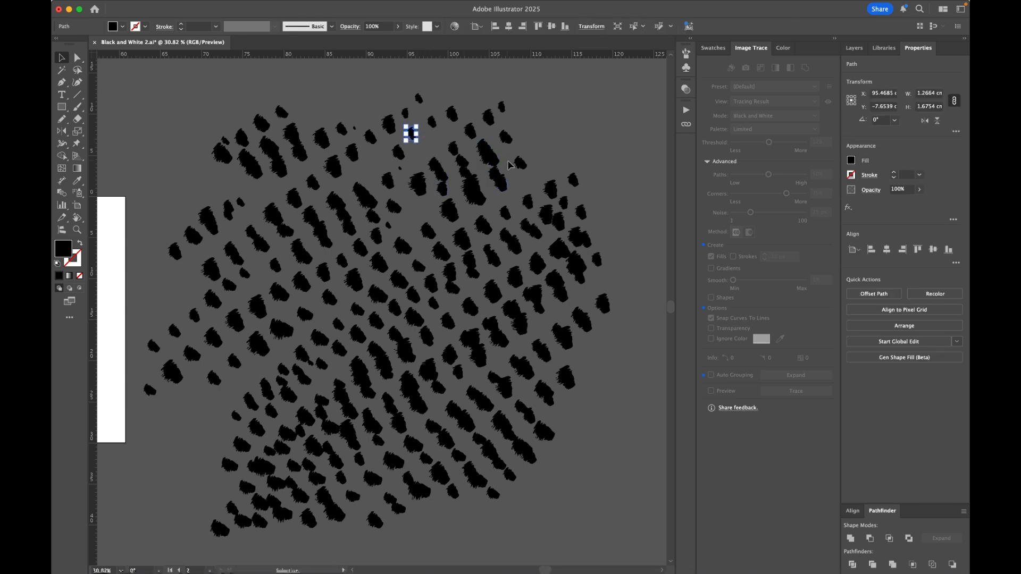
left_click(521, 164)
left_click(558, 147)
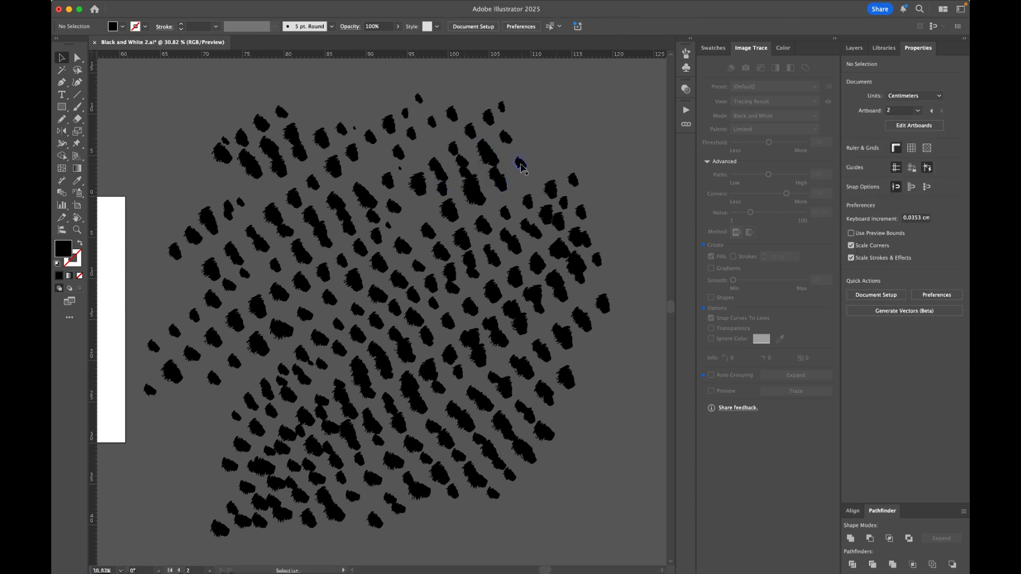
left_click_drag(521, 165, 378, 164)
key("Delete")
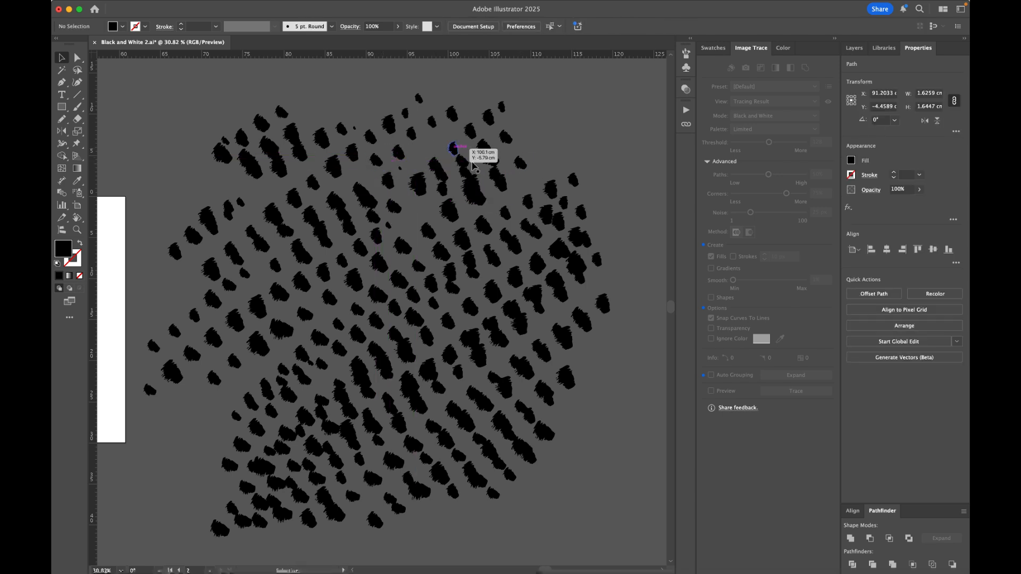
left_click(547, 217)
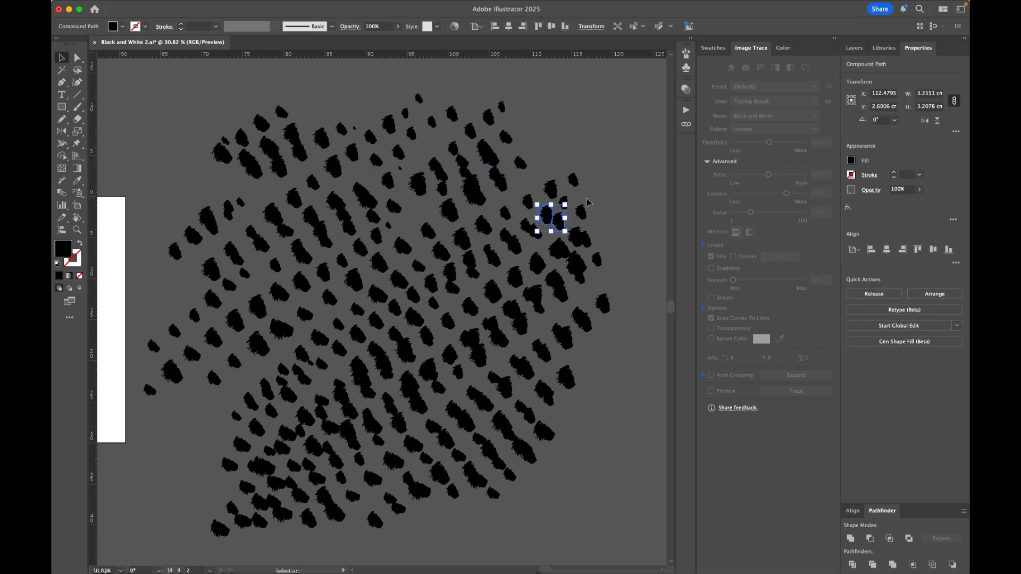
left_click_drag(567, 182, 424, 146)
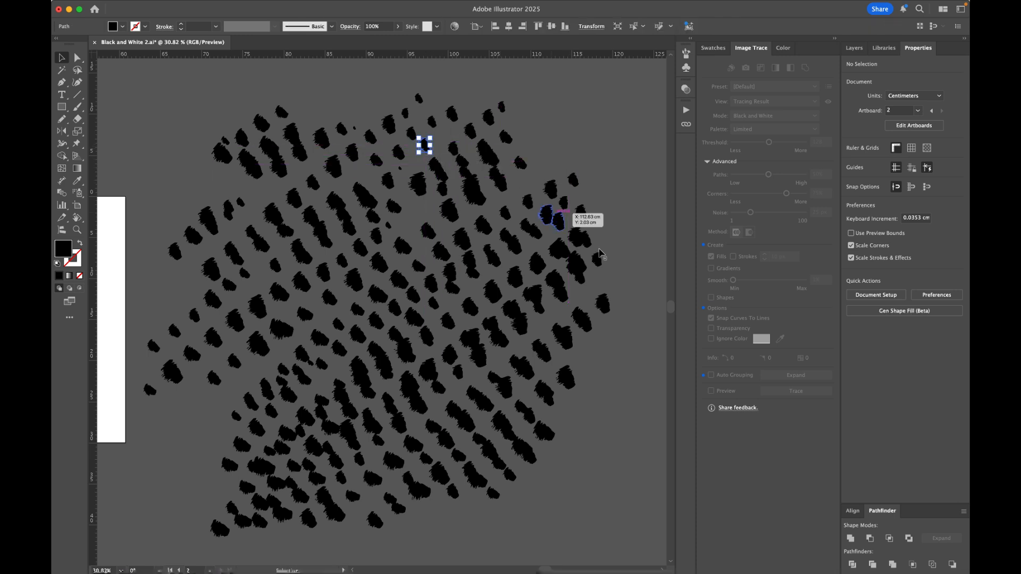
left_click_drag(580, 212, 429, 201)
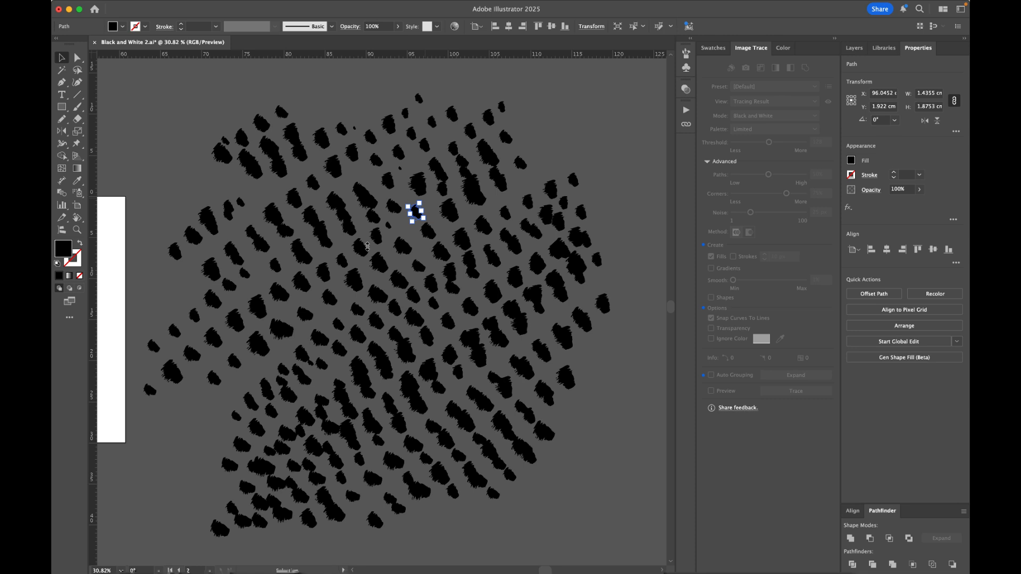
left_click(230, 402)
Create a 20 × 20 cm square with a white fill and no stroke in the empty area beside the artboard
scroll(230, 400, "left", 2)
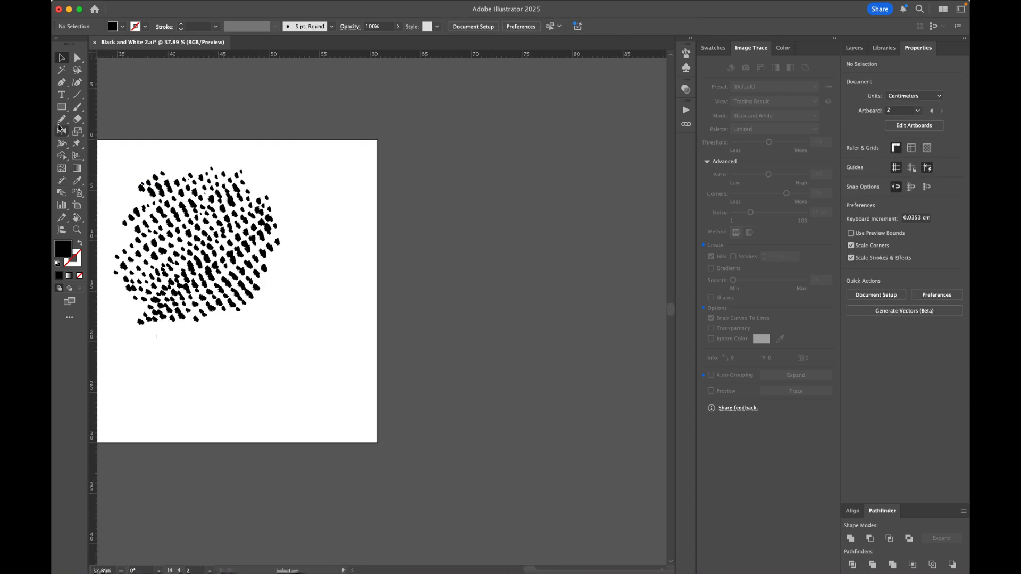
left_click(62, 107)
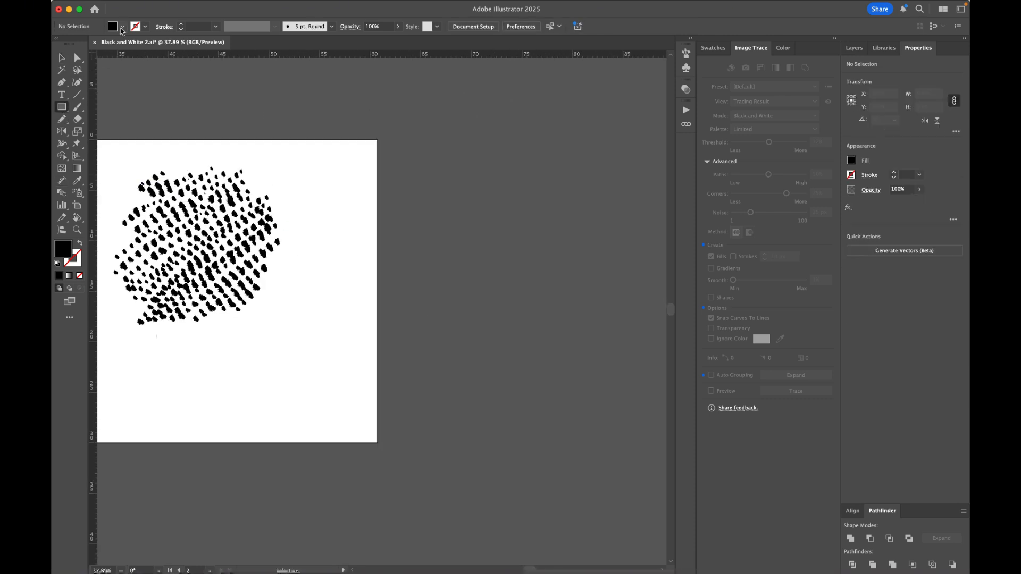
left_click(121, 26)
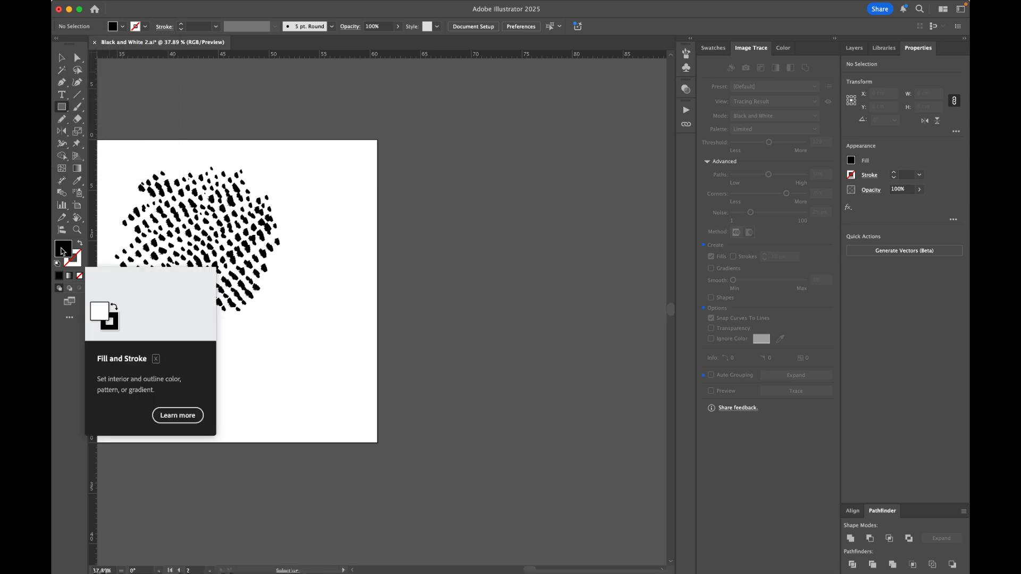
left_click(716, 48)
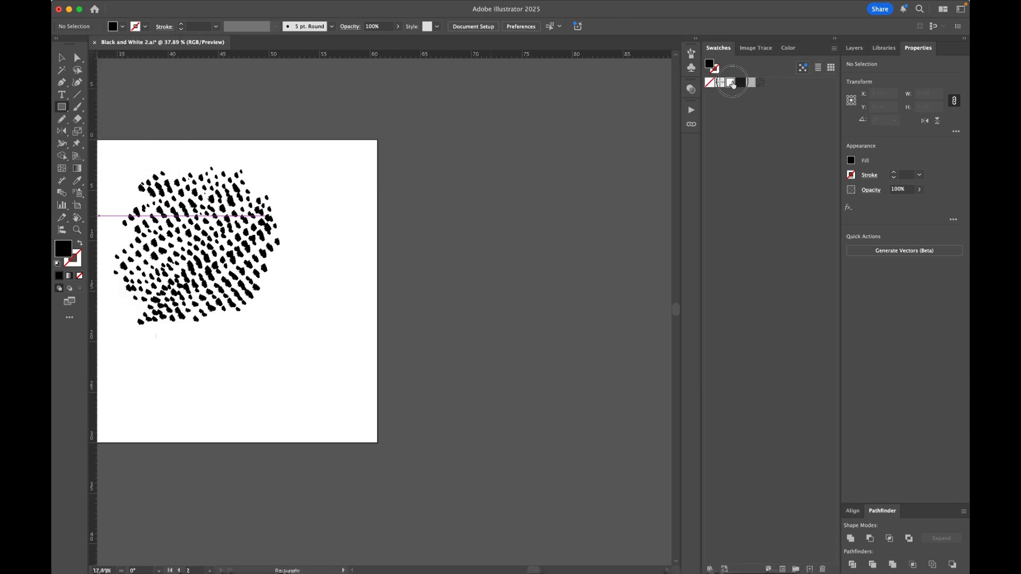
left_click(731, 83)
scroll(458, 141, "right", 5)
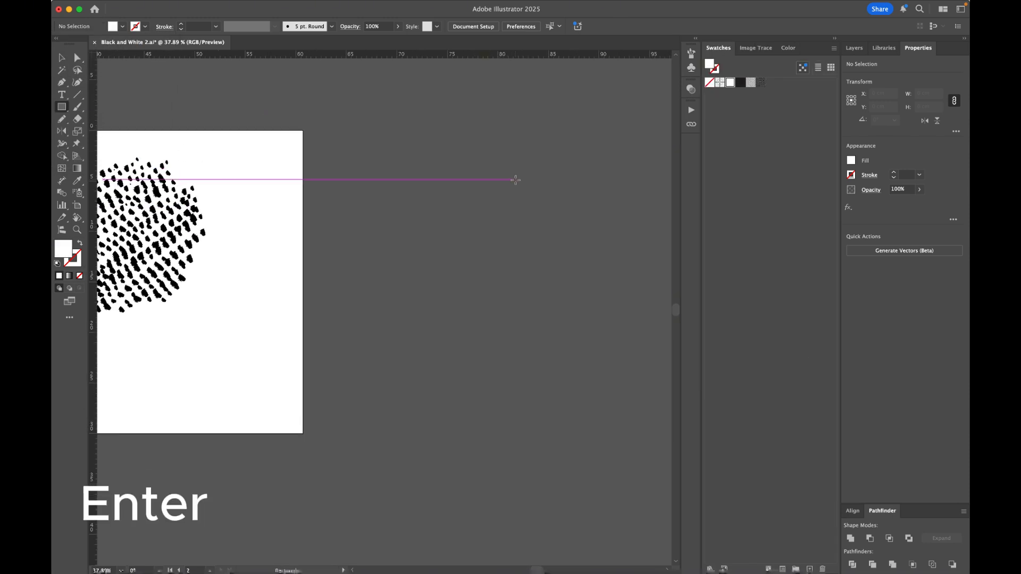
left_click(400, 184)
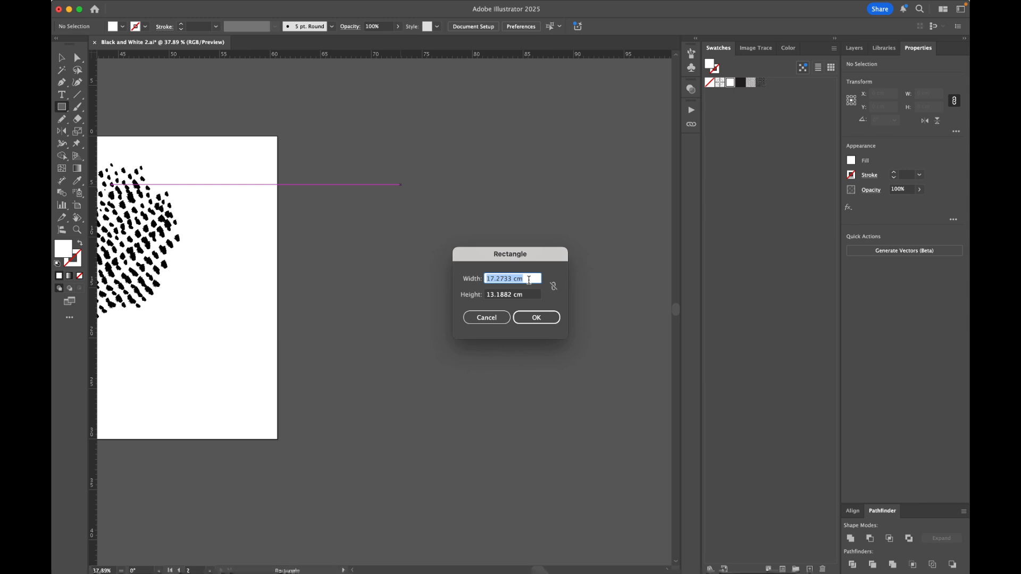
key("Tab")
type("2")
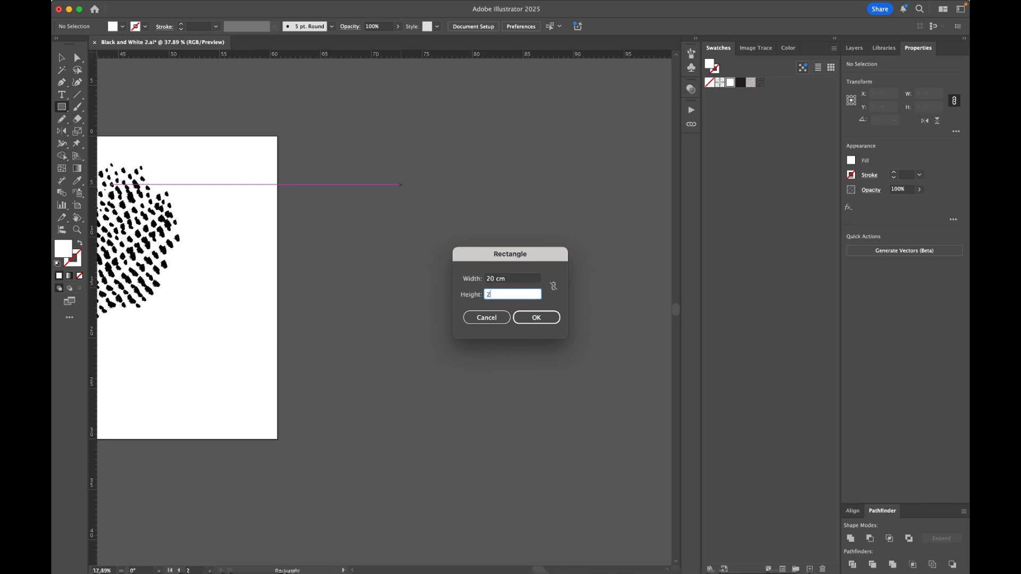
left_click(536, 317)
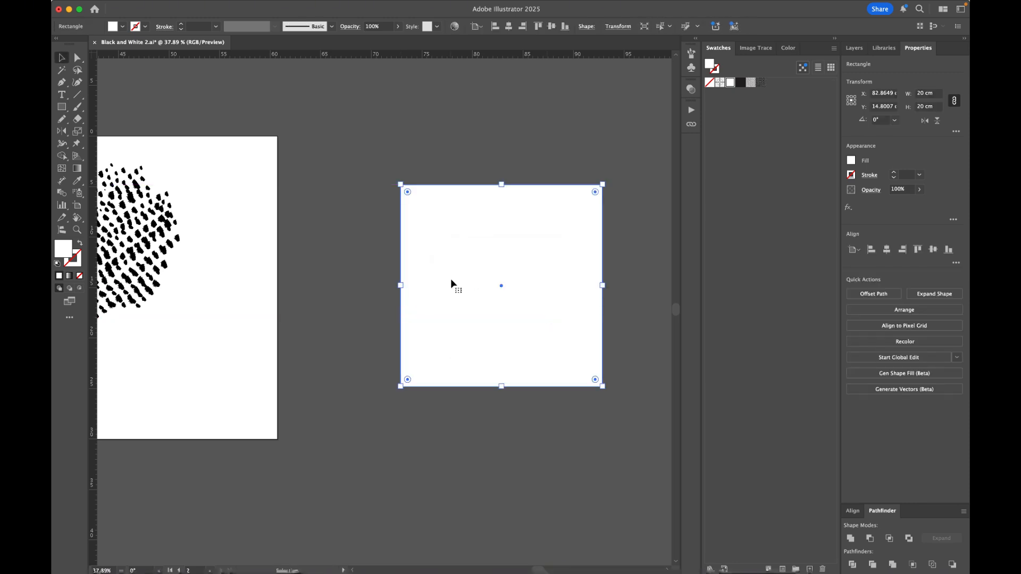
Place a copy of the artboard's grouped brush-mark motif over the upper-left corner of the white square
scroll(300, 243, "down", 3)
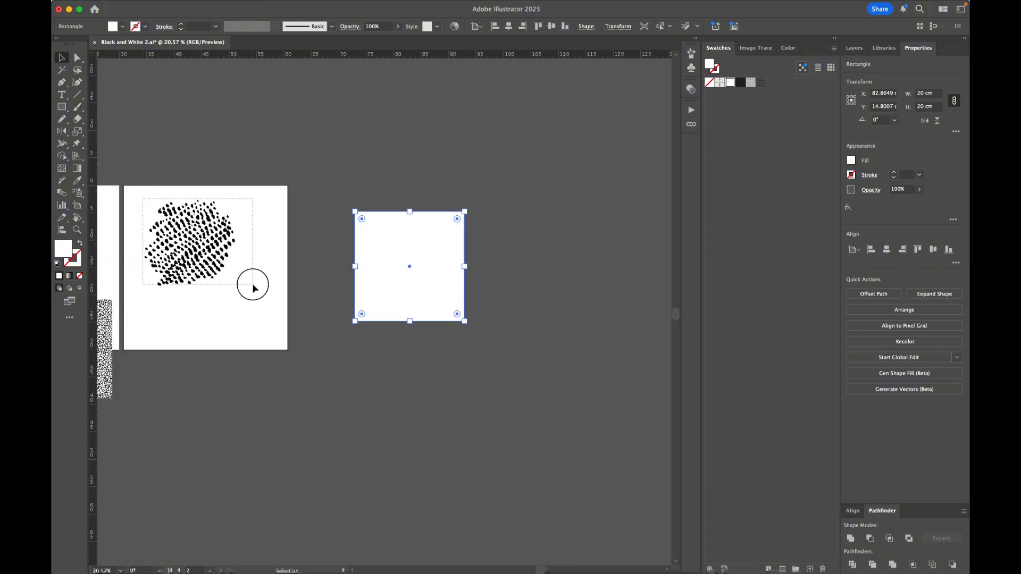
left_click(212, 244)
left_click_drag(213, 243, 386, 225)
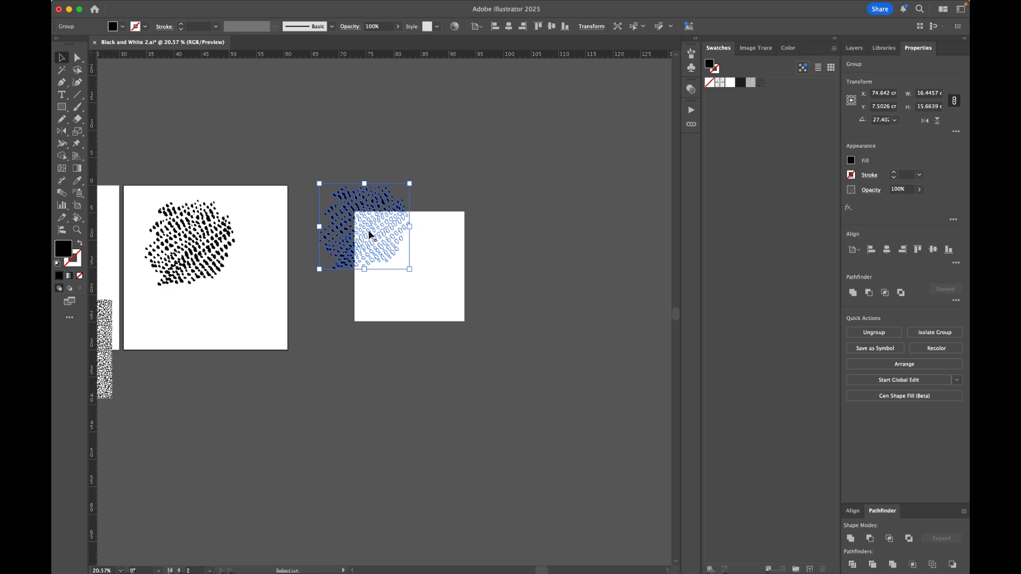
Bring the copied motif in front of the white square and move it down to about Y 8.47 cm
scroll(369, 230, "up", 2)
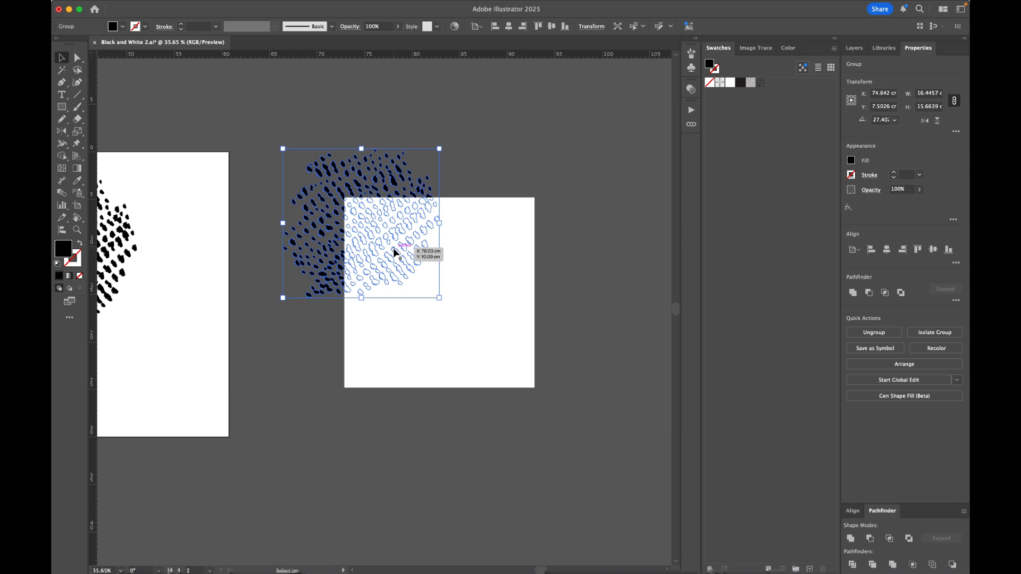
key("shift+super+bracketright")
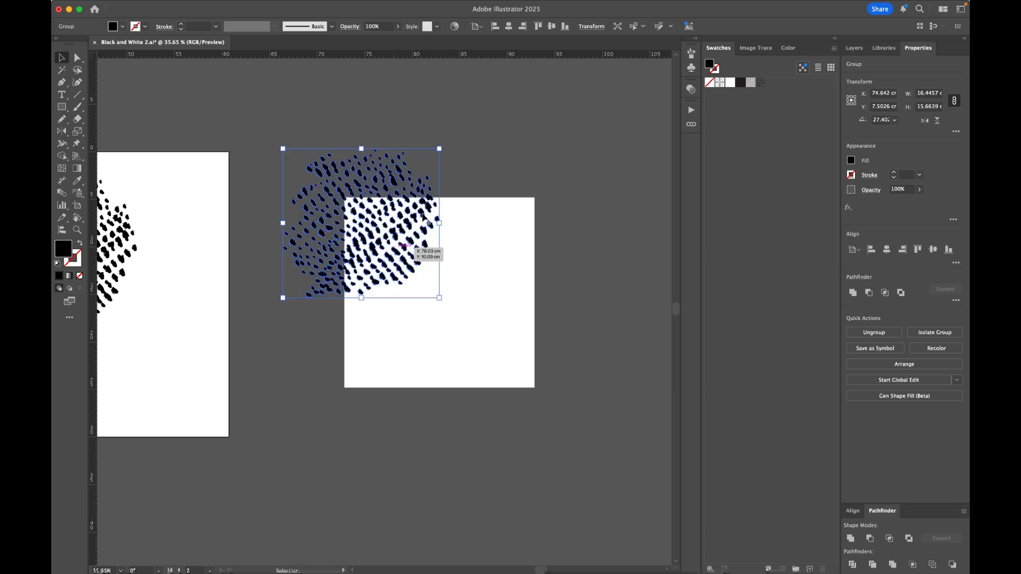
scroll(393, 274, "up", 3)
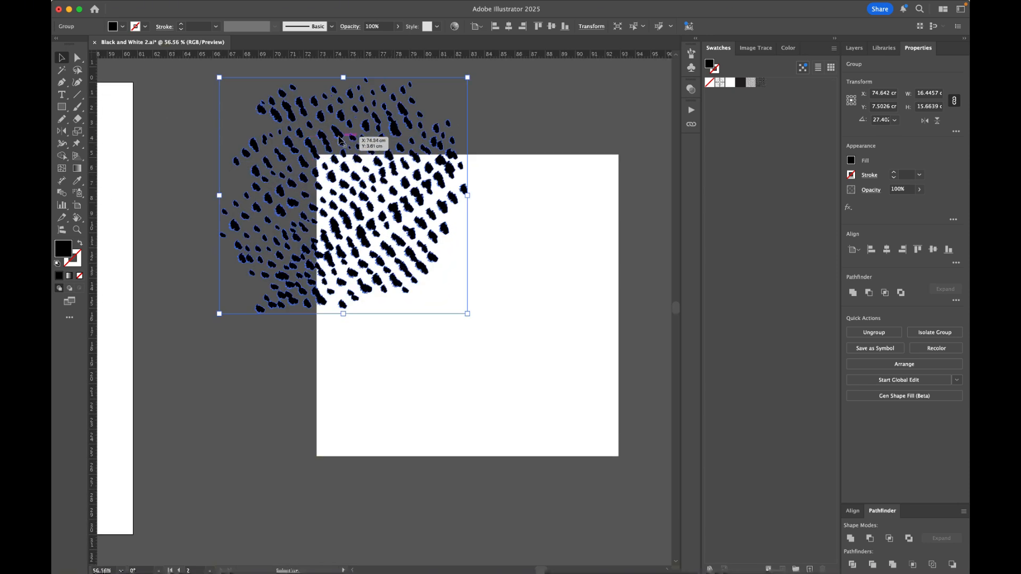
left_click_drag(340, 140, 337, 154)
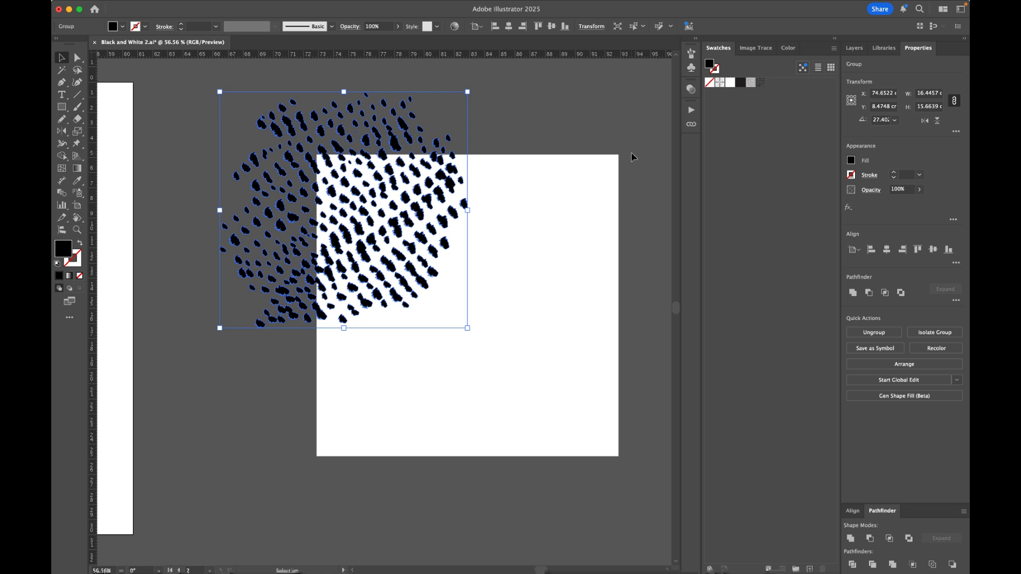
Examine the white square's width and height, then deselect it
scroll(640, 186, "right", 2)
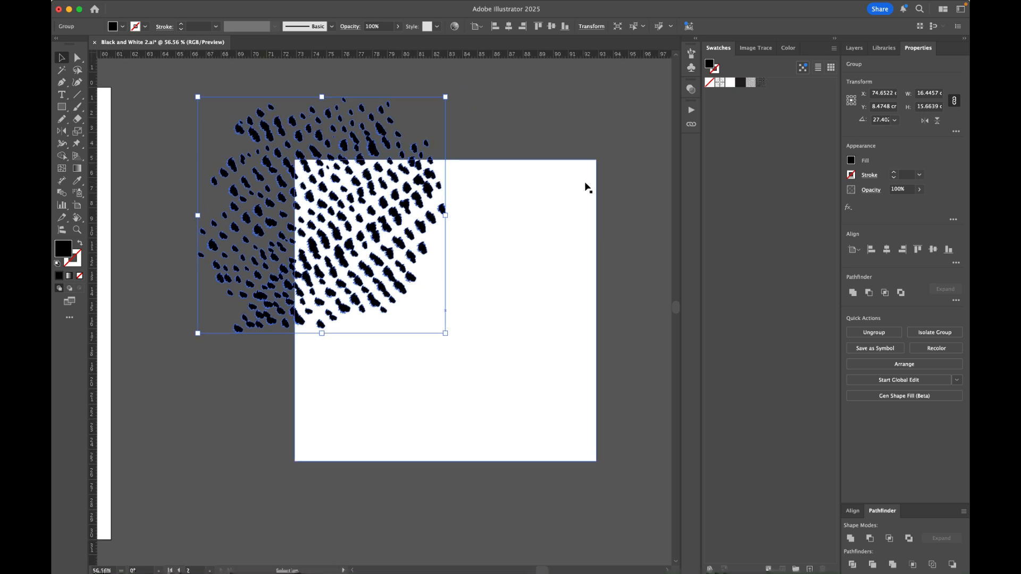
left_click(536, 201)
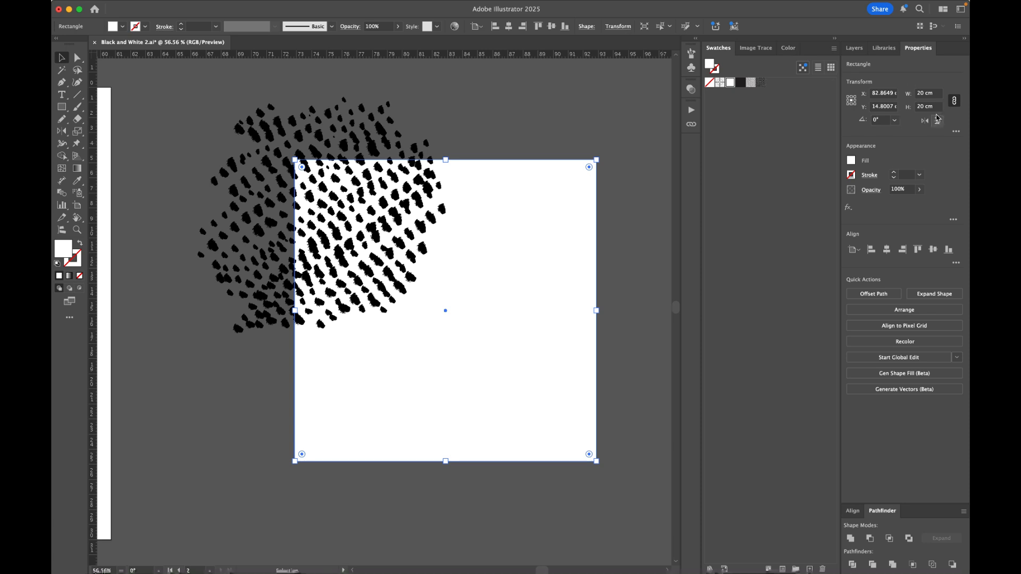
scroll(502, 186, "right", 3)
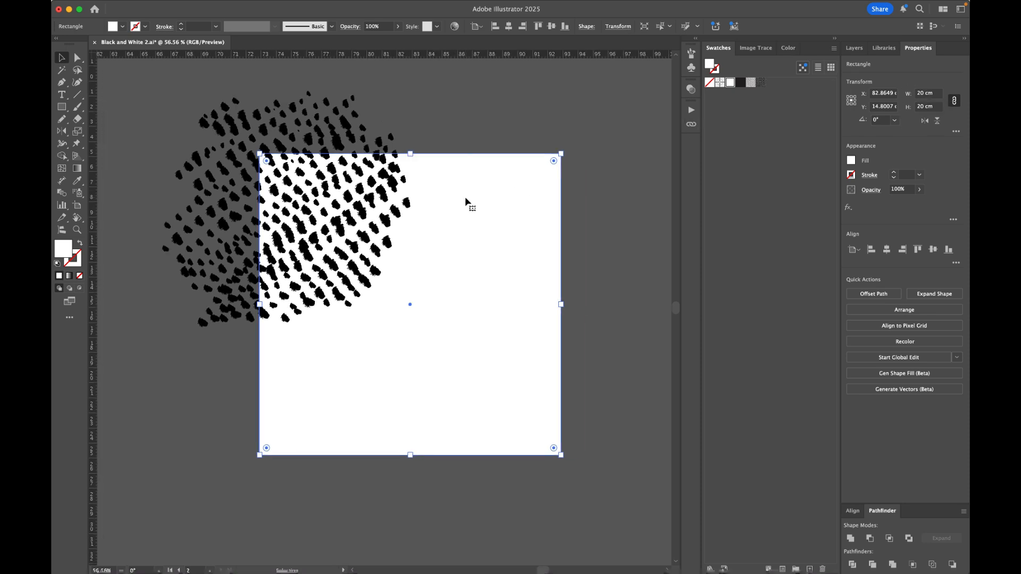
left_click(599, 176)
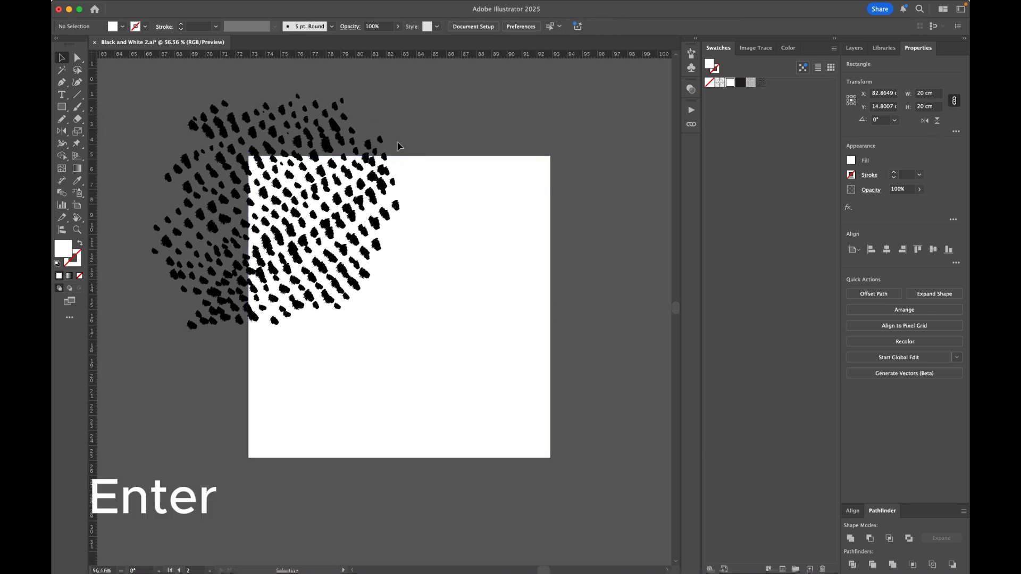
Copy the brush-mark motif group with a move of 20 cm horizontally and 0 cm vertically
left_click(288, 130)
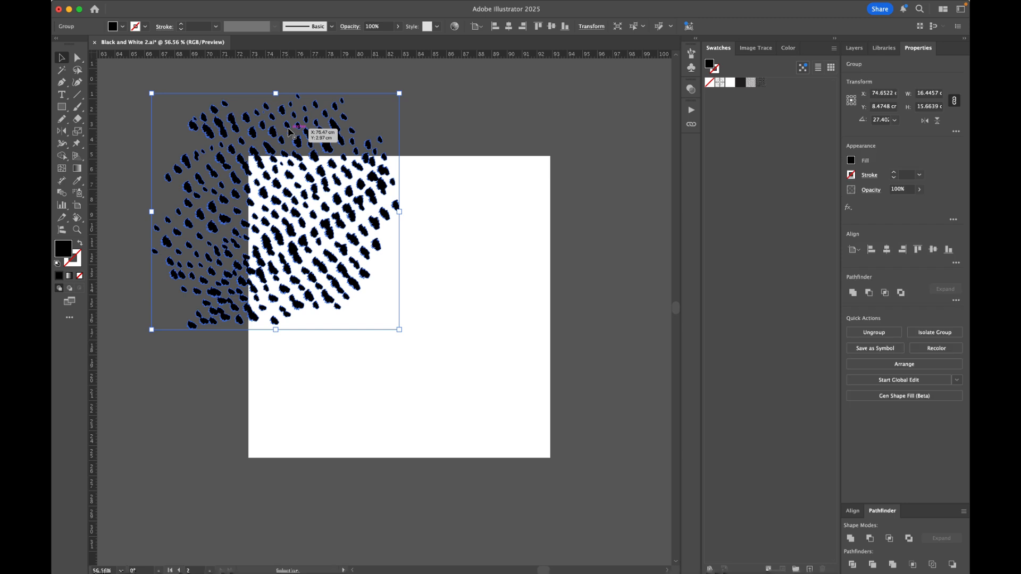
key("Return")
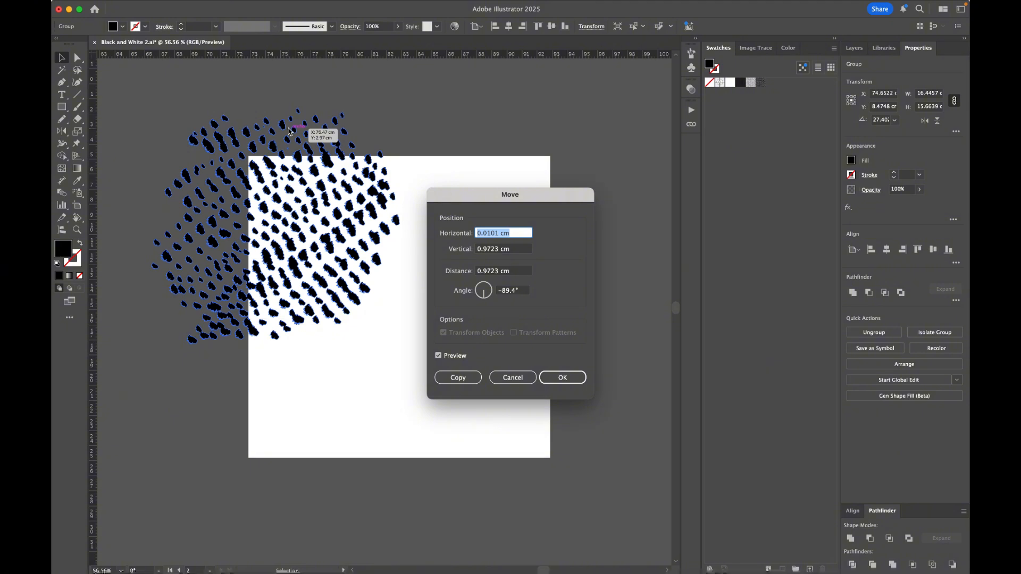
key("Tab")
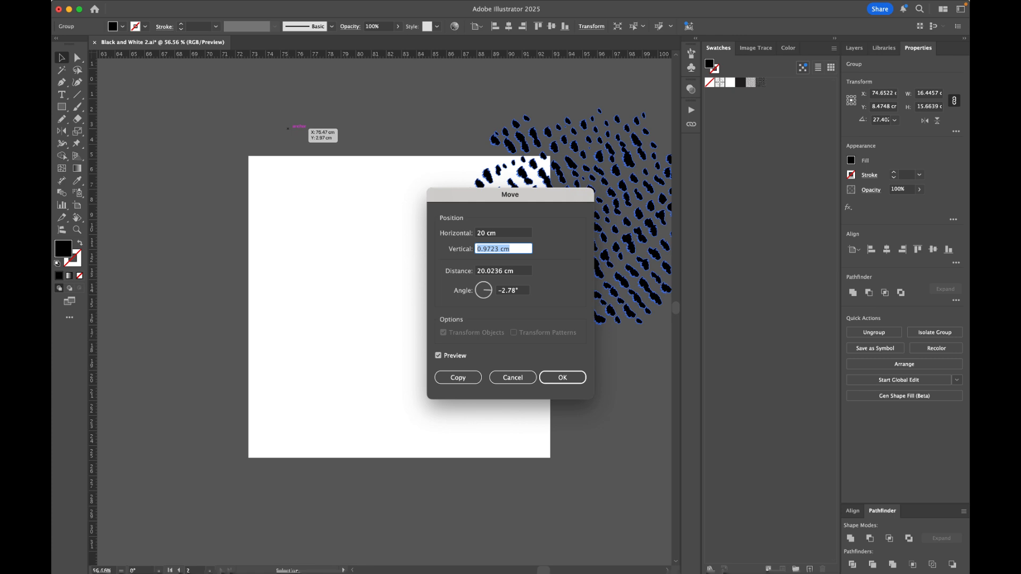
type("0")
left_click(456, 377)
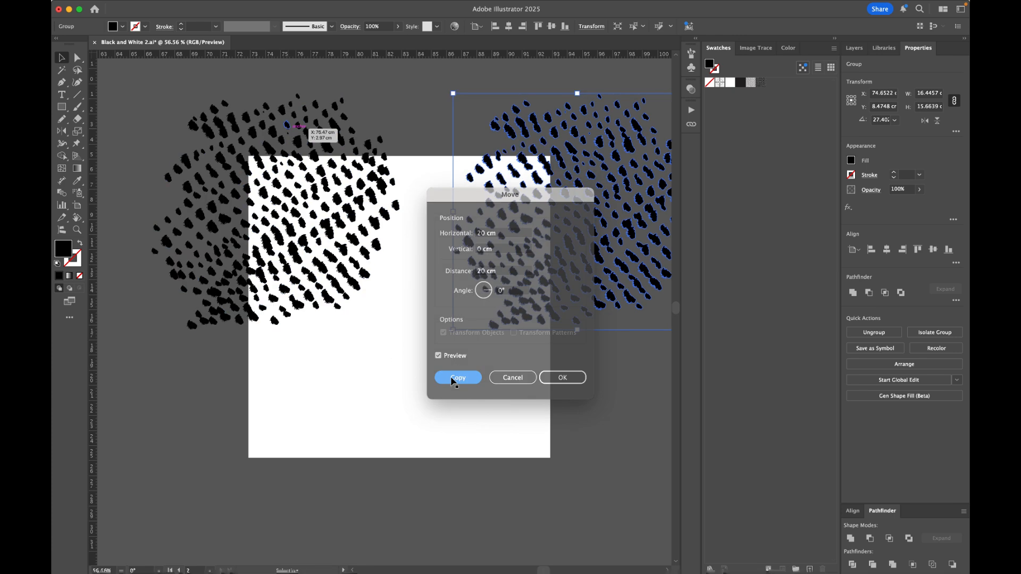
left_click(582, 394)
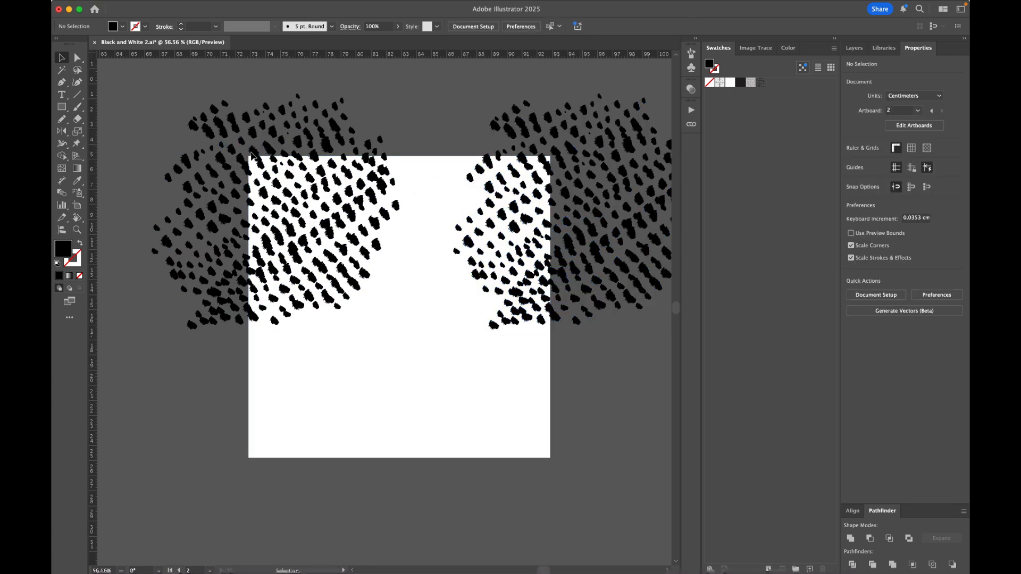
Copy both upper motif groups together with a move of 0 cm horizontally and 20 cm vertically
scroll(529, 182, "right", 3)
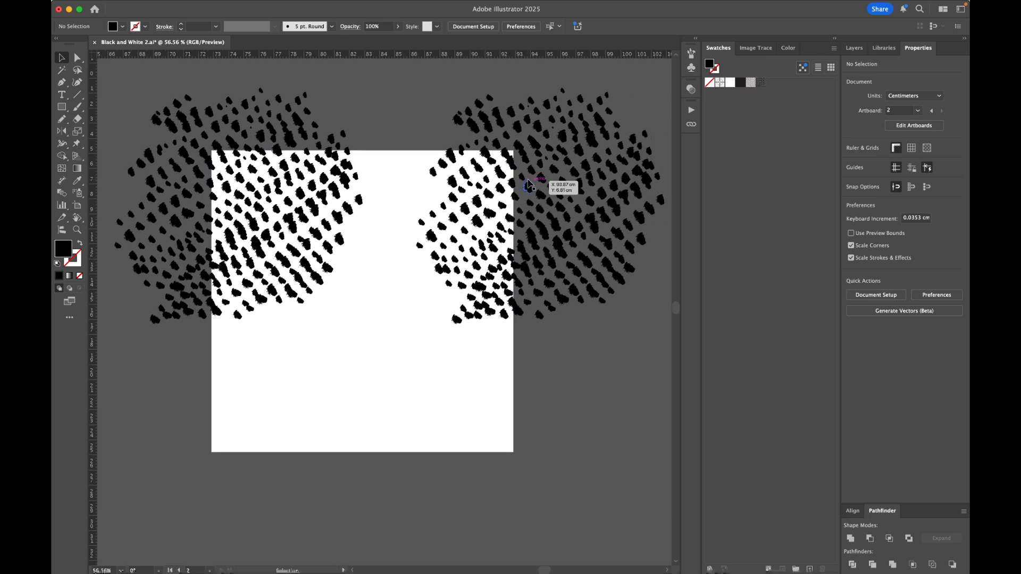
left_click(250, 104)
left_click(558, 112, "shift")
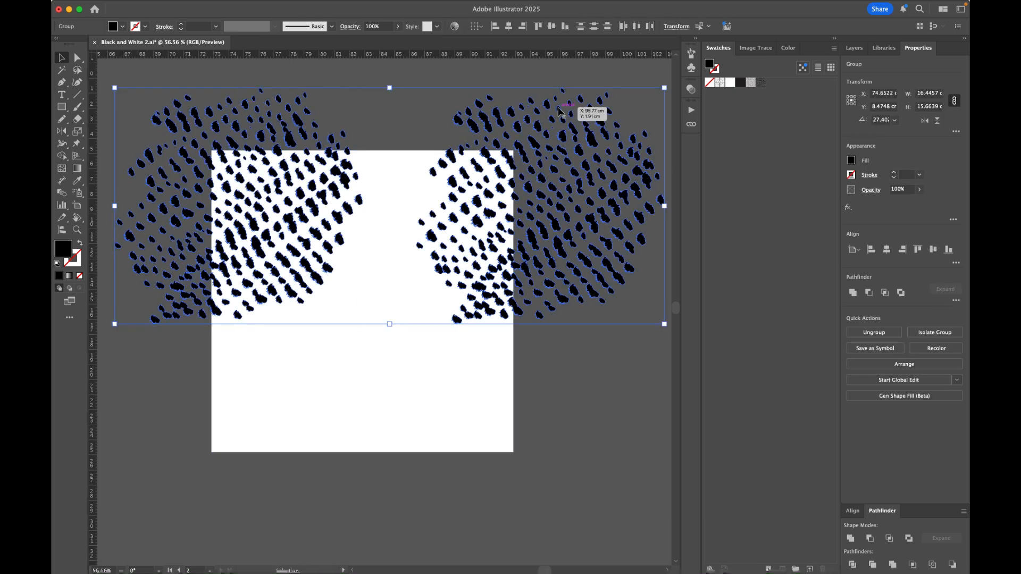
key("Return")
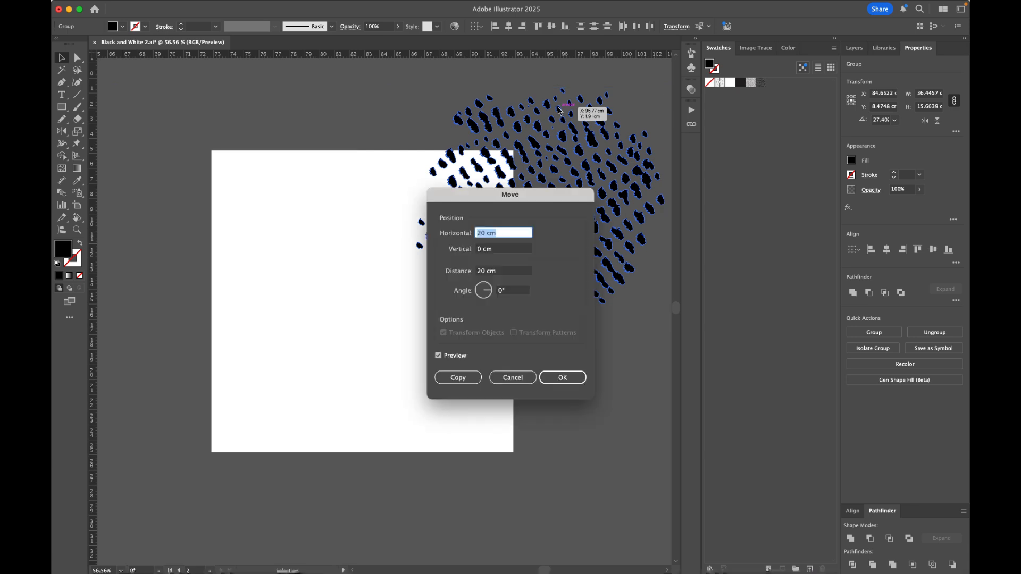
key("Tab")
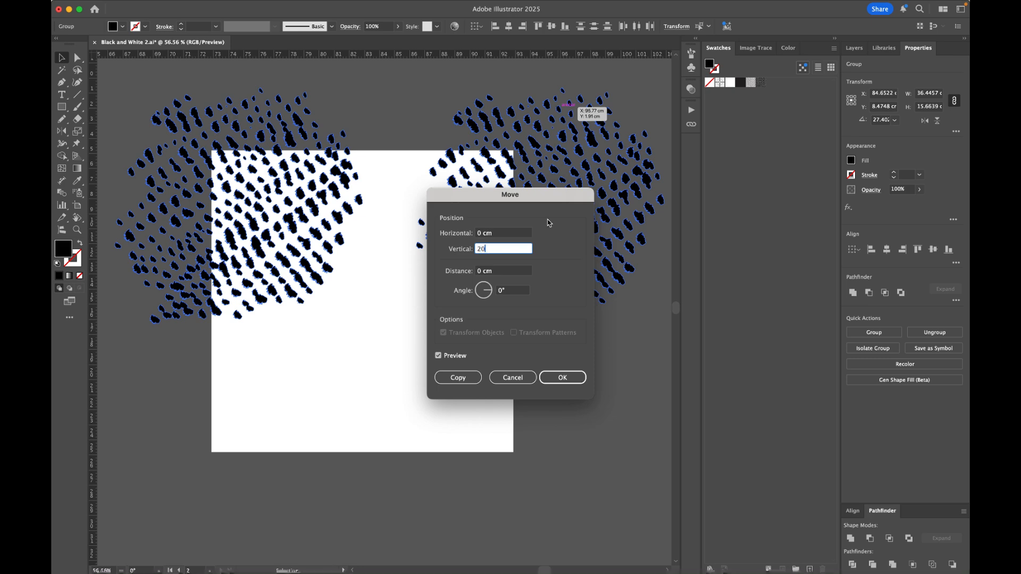
left_click(458, 377)
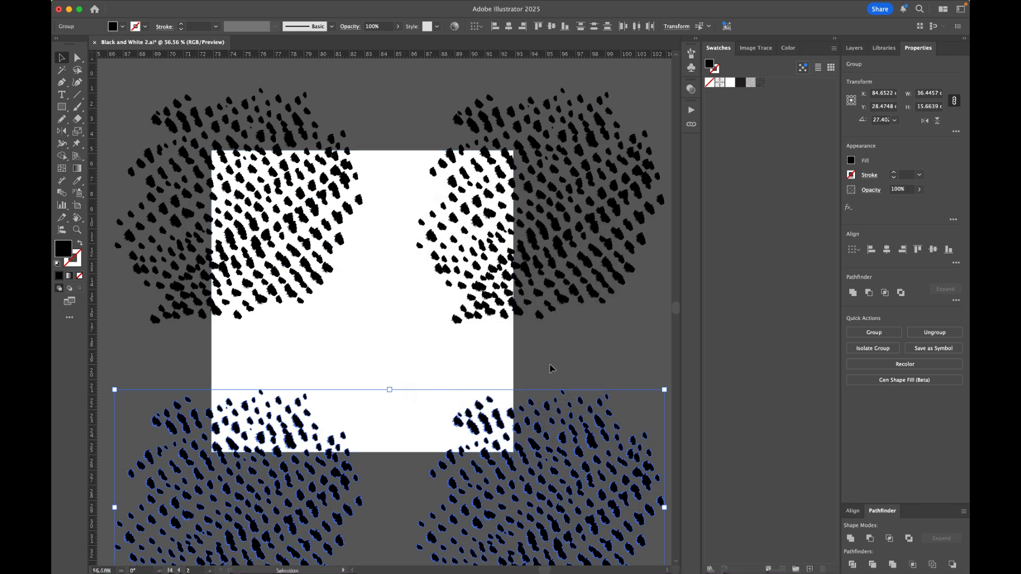
left_click(549, 365)
Ungroup the upper-left motif and the lower-left motif, then clear the selection
scroll(550, 365, "down", 2)
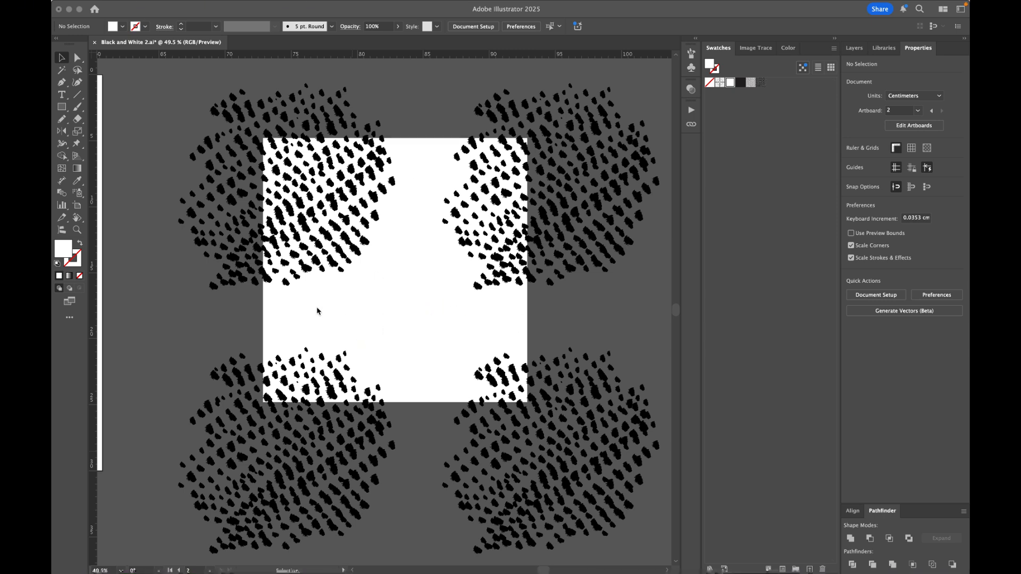
left_click(319, 265)
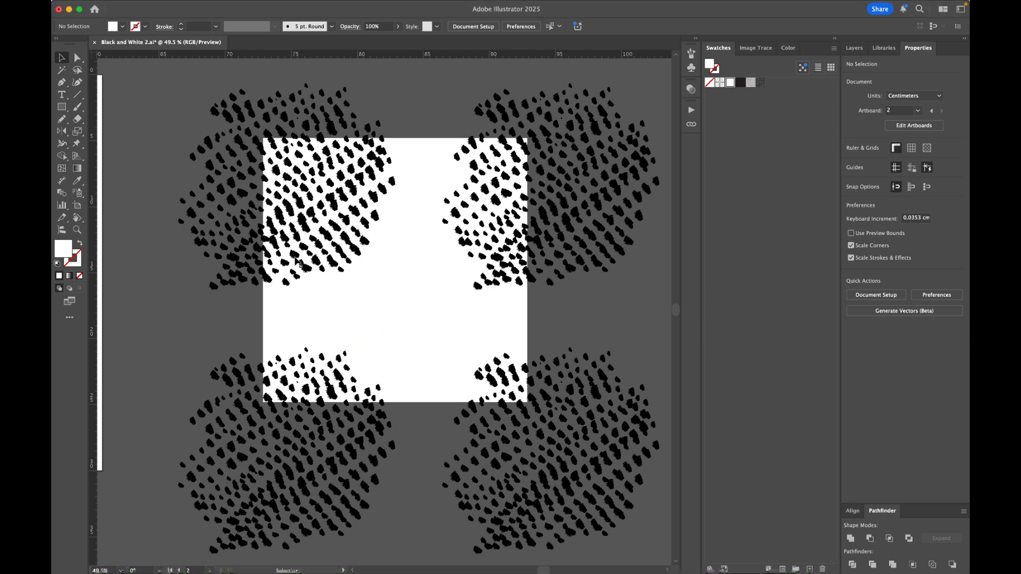
left_click(298, 262)
right_click(298, 262)
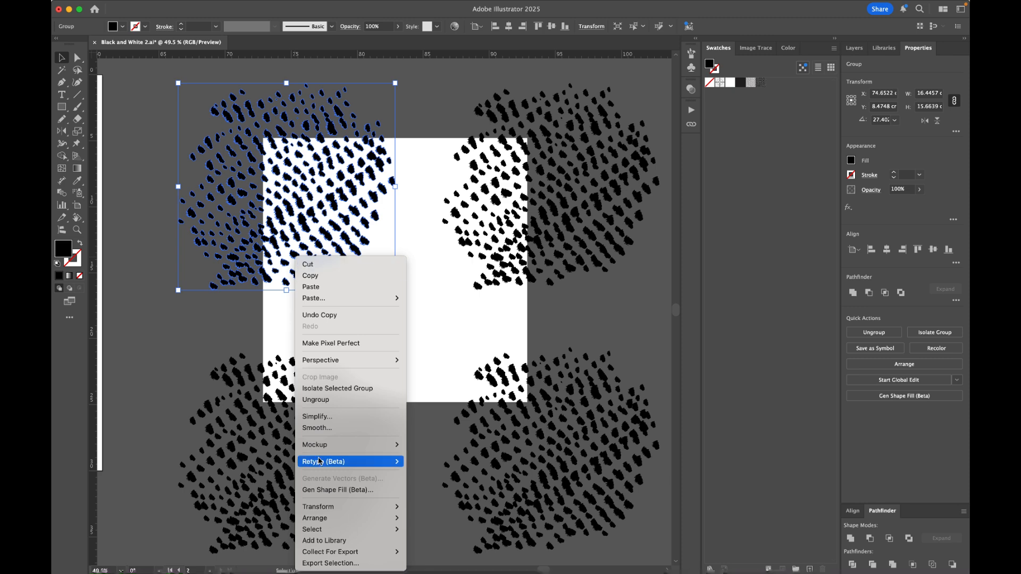
left_click(318, 400)
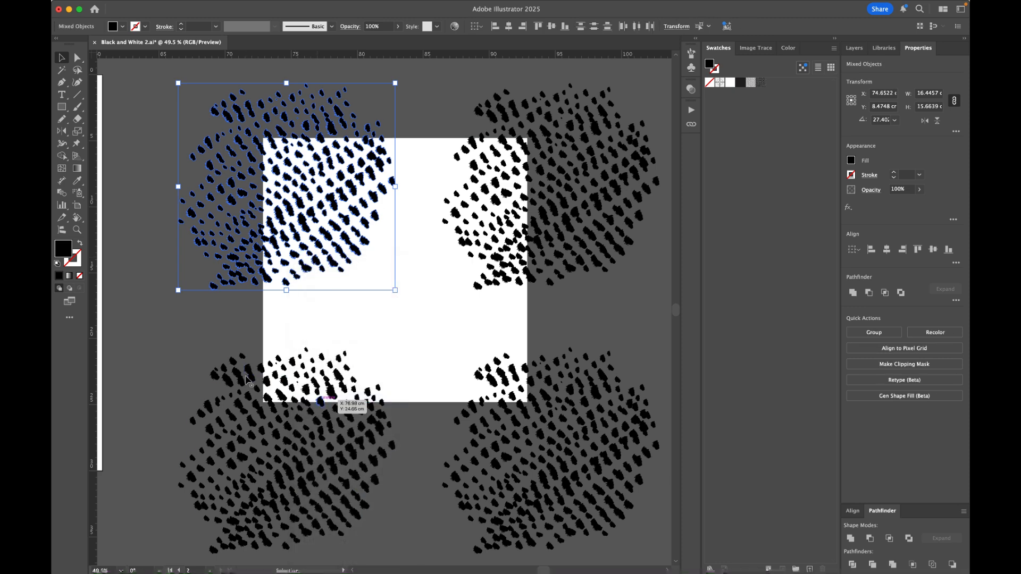
left_click(246, 379)
right_click(246, 379)
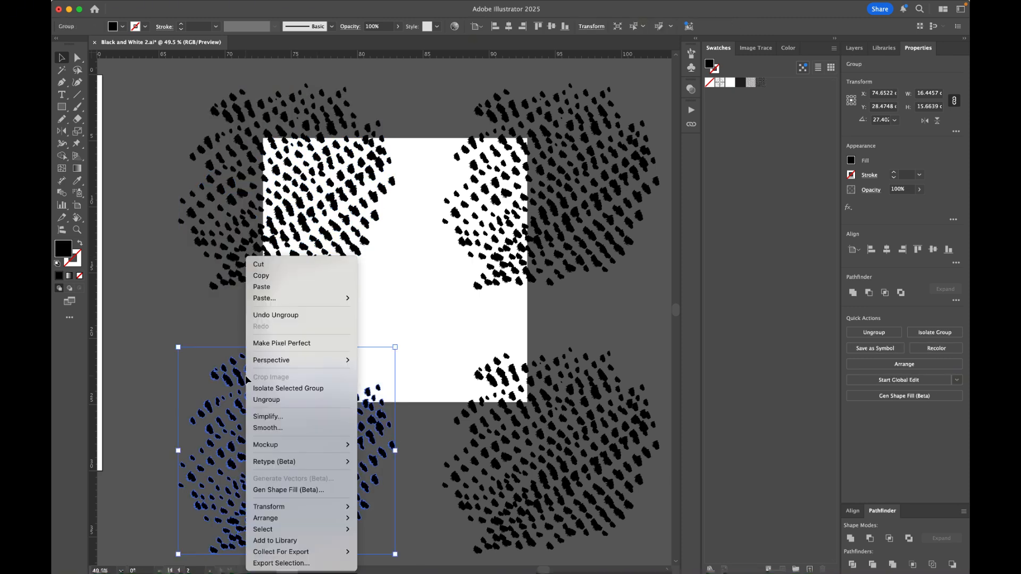
left_click(263, 399)
left_click(214, 333)
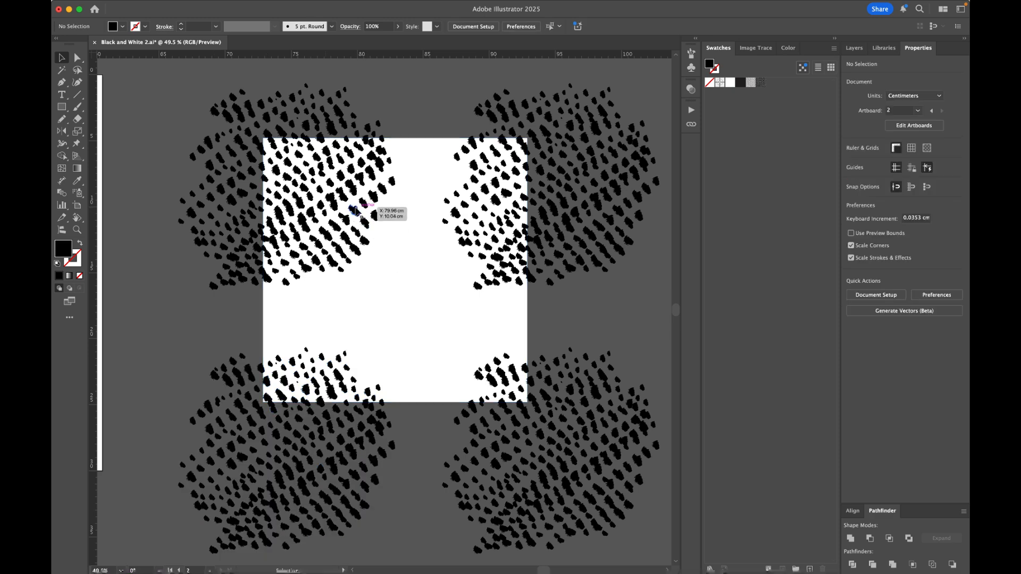
Copy a cluster of marks about 10.2 × 8.6 cm from the upper-left motif into the empty centre of the white square
scroll(352, 211, "up", 3)
scroll(353, 211, "down", 1)
left_click(261, 234)
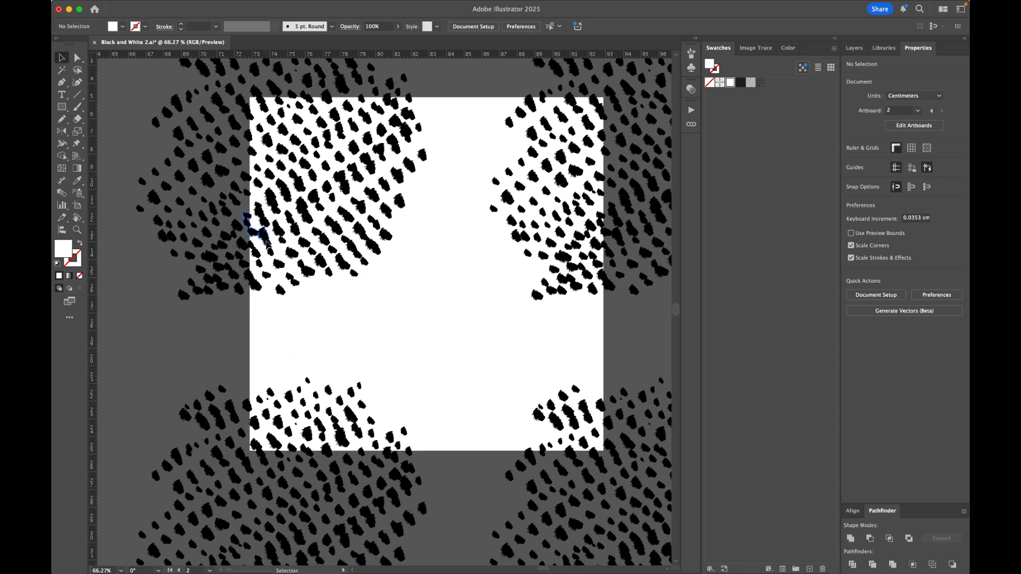
left_click_drag(261, 159, 404, 301)
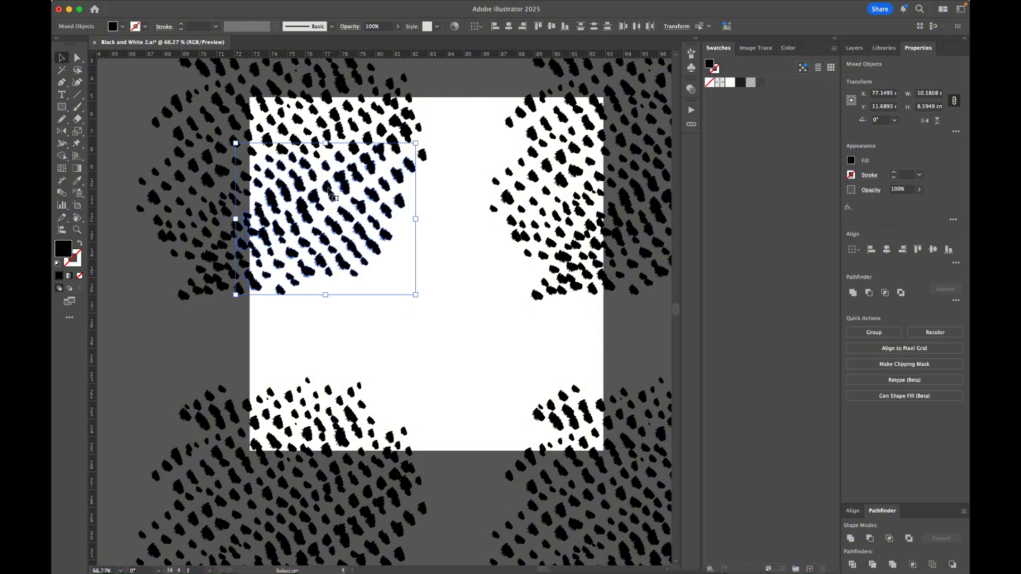
left_click_drag(336, 189, 455, 299)
left_click(440, 200)
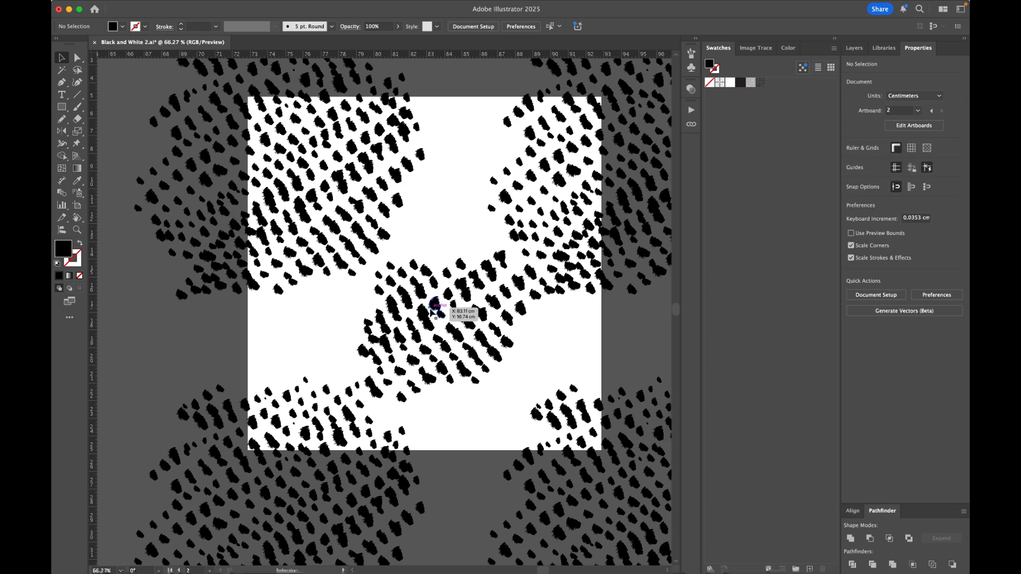
scroll(433, 303, "right", 2)
scroll(430, 313, "down", 1)
scroll(430, 313, "left", 1)
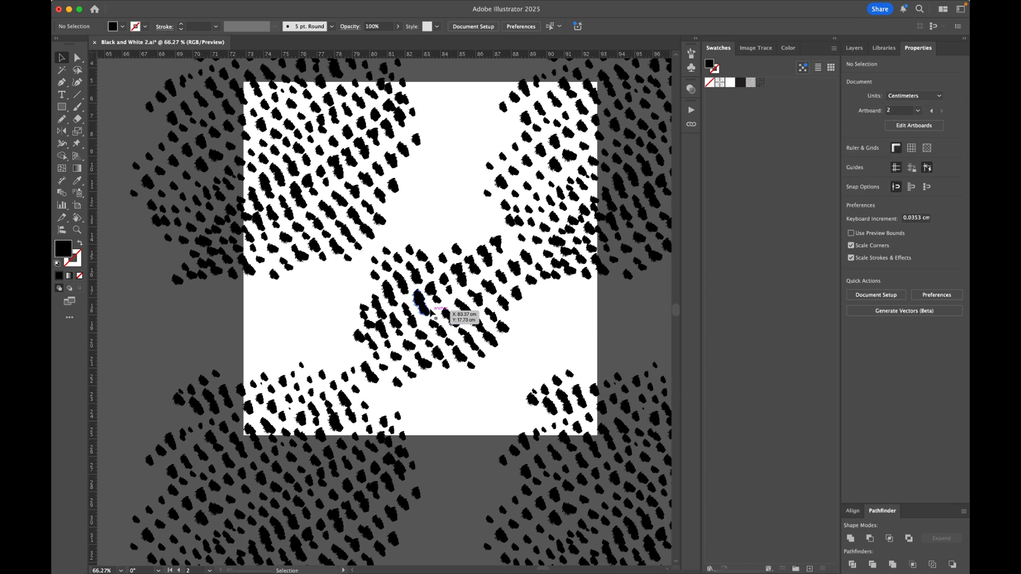
scroll(430, 313, "up", 1)
scroll(430, 313, "down", 3)
scroll(430, 312, "left", 1)
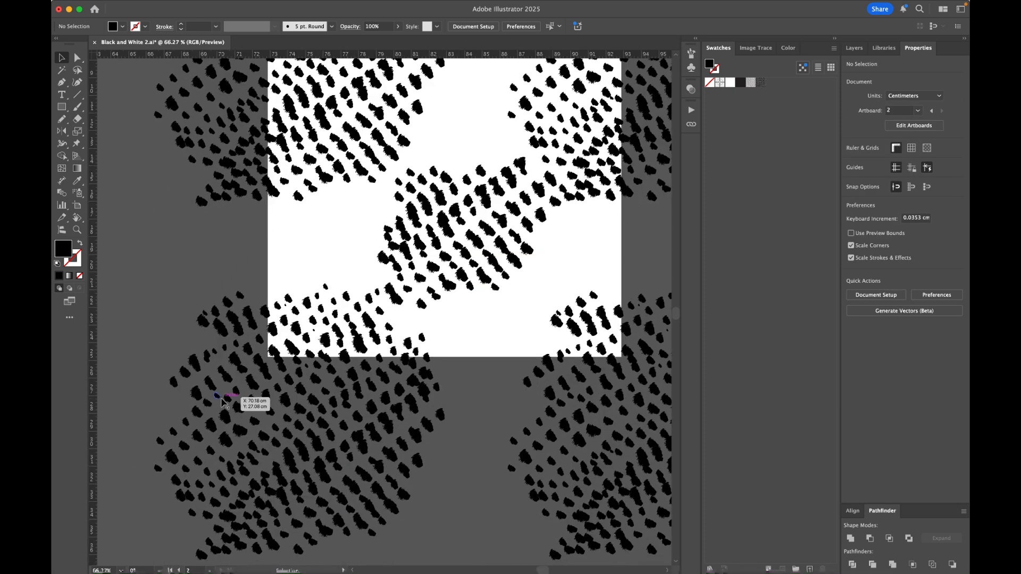
left_click_drag(180, 288, 292, 420)
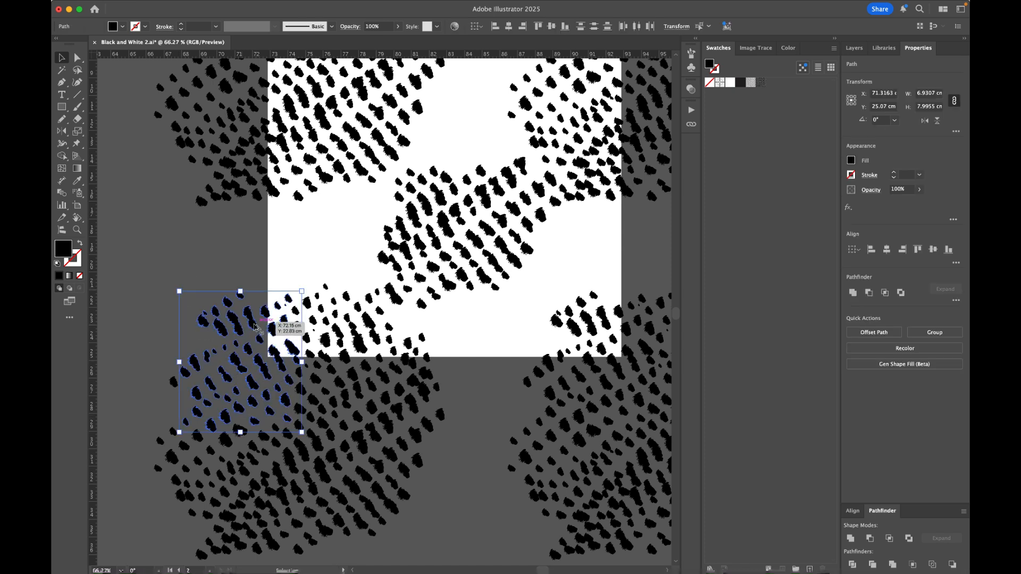
left_click_drag(254, 325, 334, 221)
key("Delete")
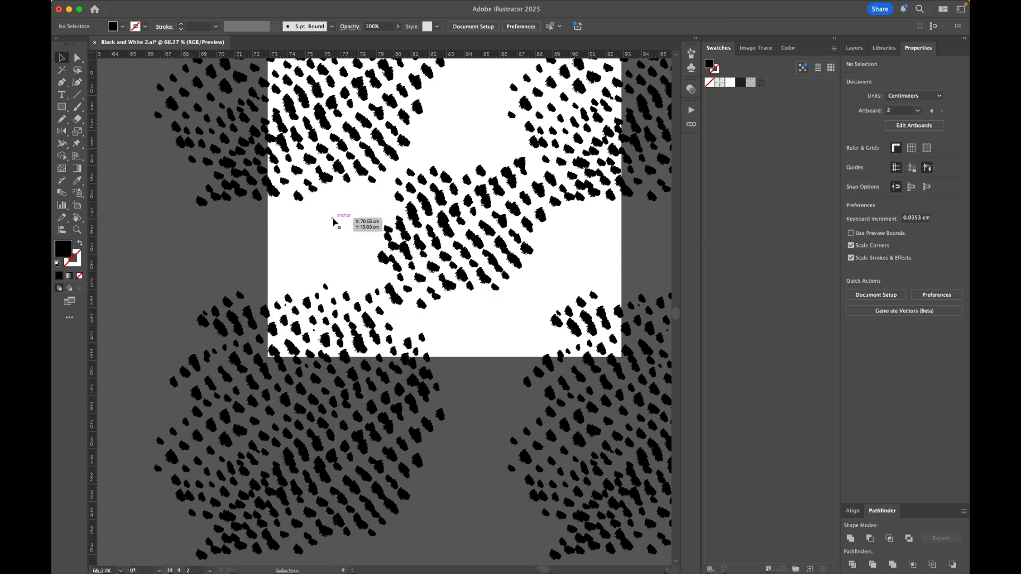
Copy a cluster of marks from the lower-left motif into the gap between the two left motifs, beside the central cluster
scroll(243, 393, "down", 1)
left_click_drag(282, 449, 392, 211)
left_click(266, 214)
scroll(406, 230, "up", 3)
left_click(390, 215)
left_click(385, 155)
scroll(374, 227, "down", 3)
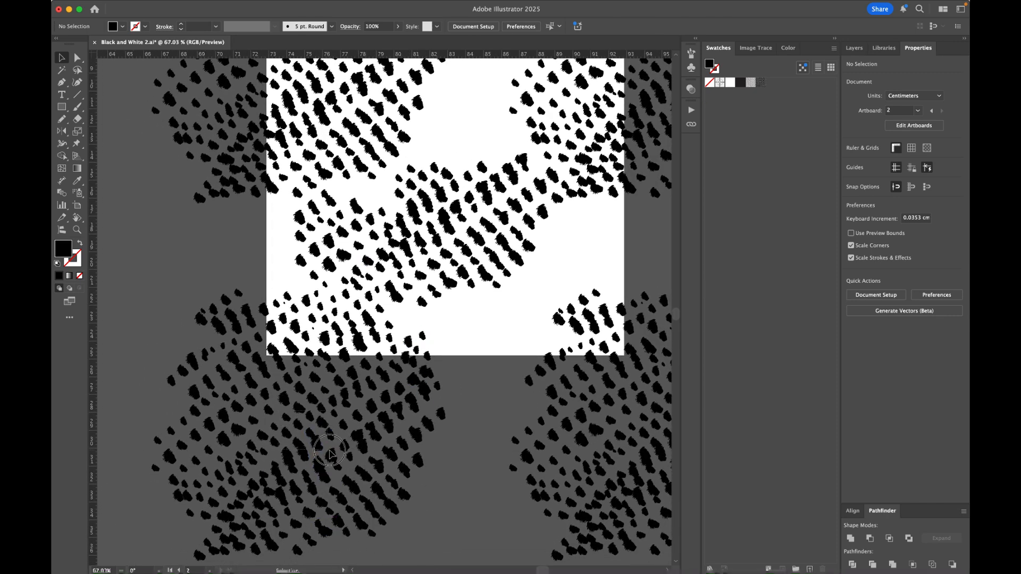
Copy a small cluster about 5.1 × 2.9 cm from the lower-left motif into the gap above the central cluster
left_click(329, 453)
left_click_drag(219, 383, 479, 113)
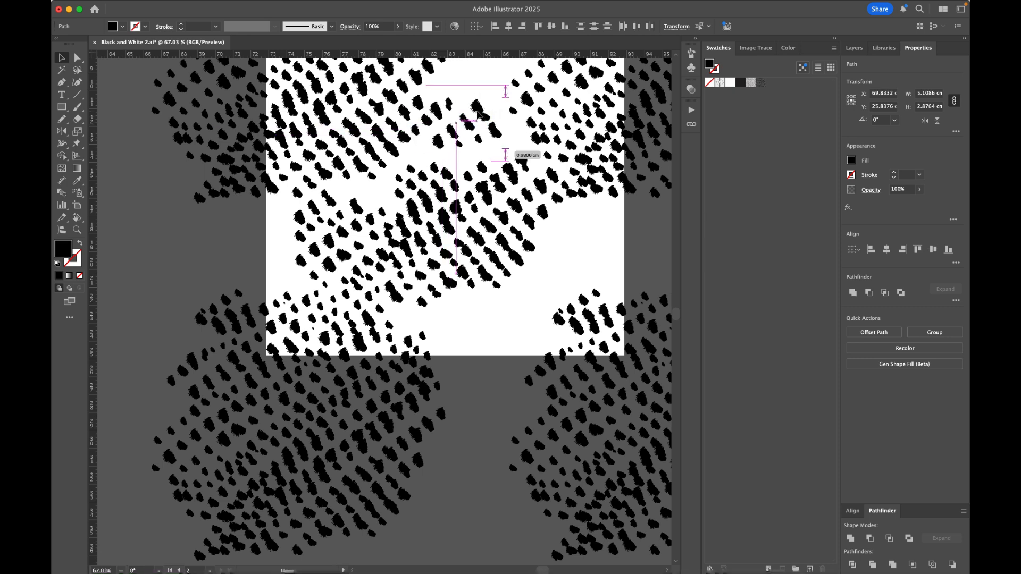
left_click(490, 89)
scroll(490, 89, "up", 5)
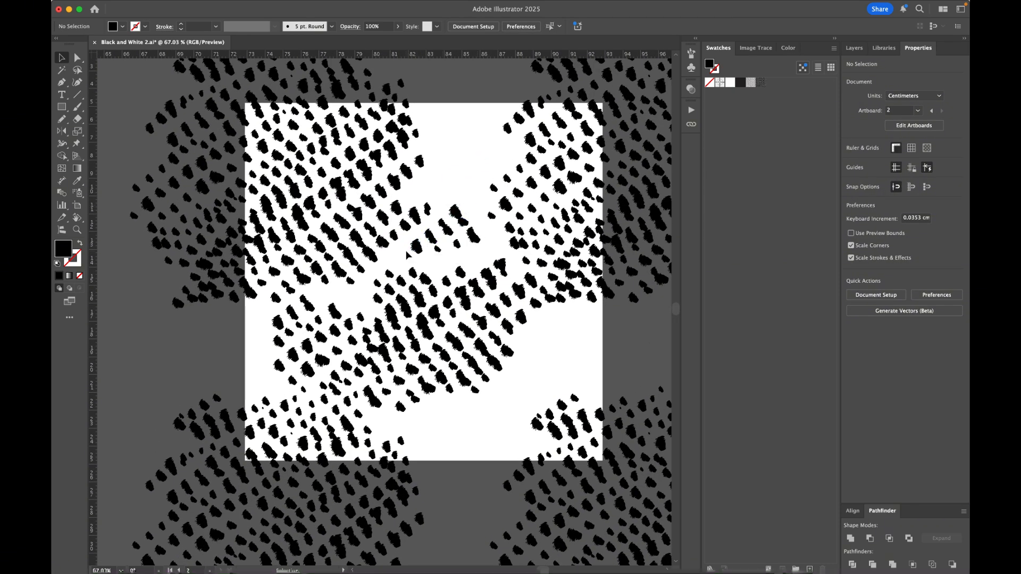
Copy a cluster of marks from the outer edge of the upper-left motif into the white gap between the two upper motifs
scroll(426, 250, "up", 1)
scroll(426, 250, "down", 3)
scroll(422, 250, "up", 2)
left_click_drag(118, 165, 189, 223)
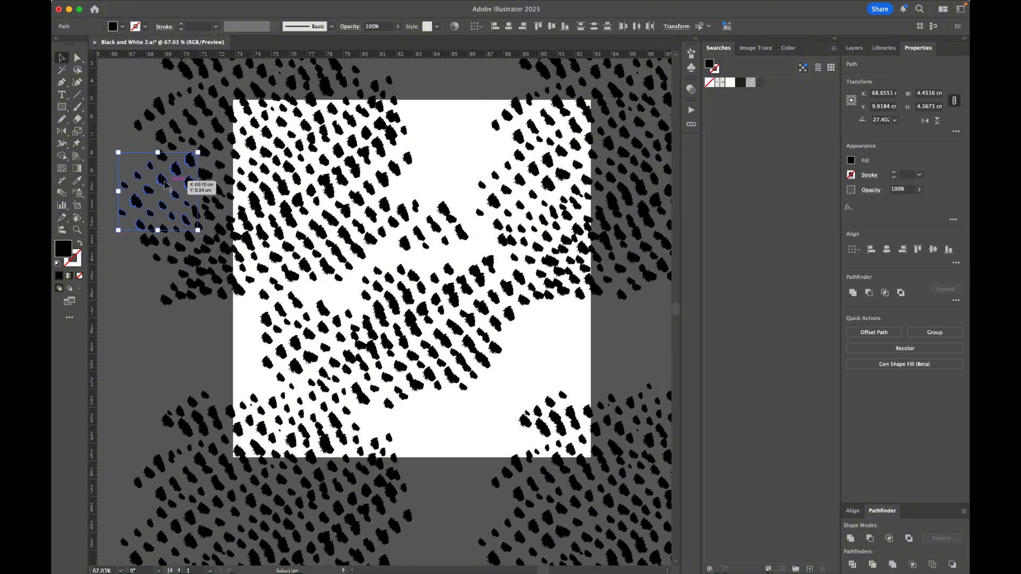
left_click(157, 151)
left_click_drag(157, 151, 448, 150)
Rearrange individual marks where the newly copied cluster meets the upper-right motif
left_click_drag(369, 72, 489, 148)
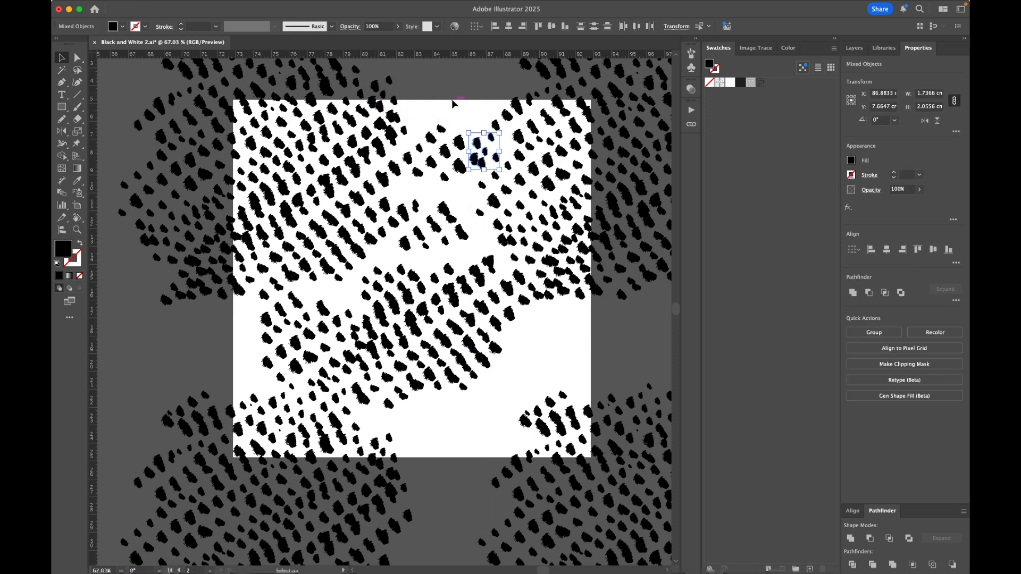
left_click(452, 100)
left_click_drag(417, 208, 505, 141)
scroll(433, 295, "down", 1)
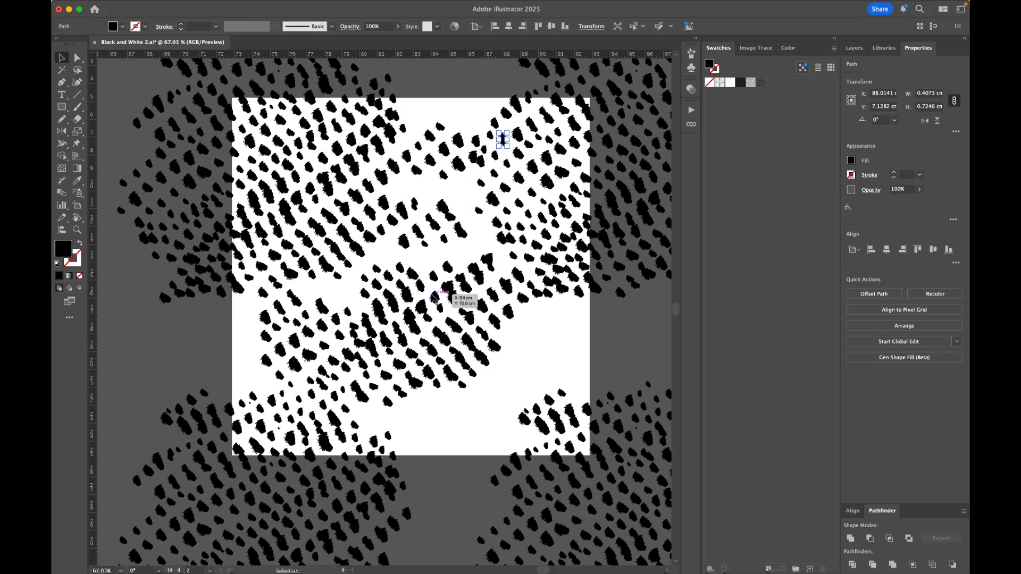
Copy a cluster about 4 × 4.2 cm from the lower-left motif and place it across the white square's top edge, between the upper motifs
scroll(433, 298, "down", 2)
left_click_drag(334, 410, 423, 484)
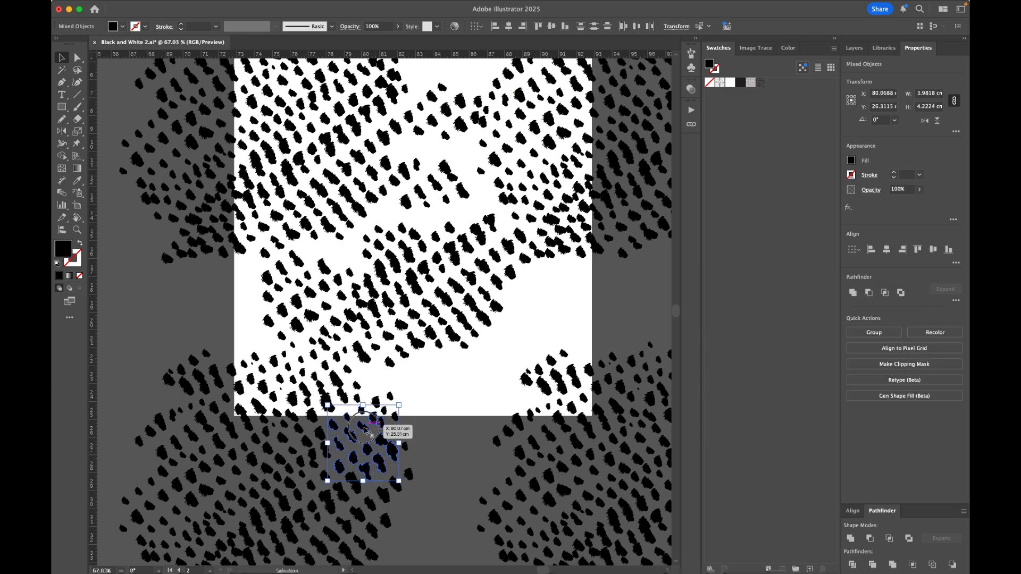
left_click_drag(362, 428, 441, 470)
scroll(445, 346, "up", 3)
scroll(444, 351, "down", 5)
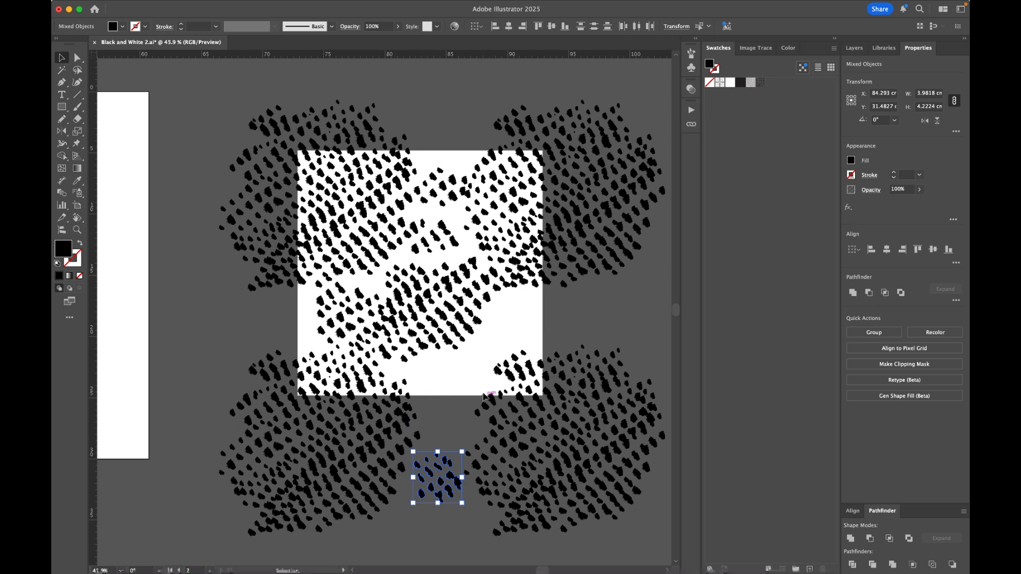
left_click_drag(448, 462, 417, 198)
left_click(432, 125)
scroll(428, 125, "up", 3)
left_click(450, 149)
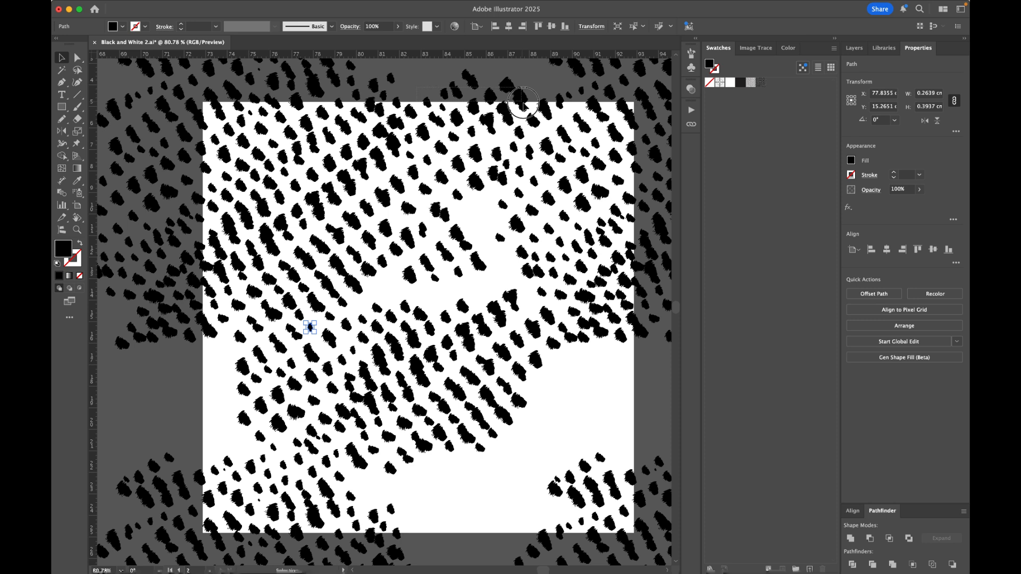
Copy the marks crossing the white square's top edge, a cluster about 4.9 × 2.6 cm, exactly 20 cm down with 0 horizontal offset
left_click_drag(530, 111, 530, 111)
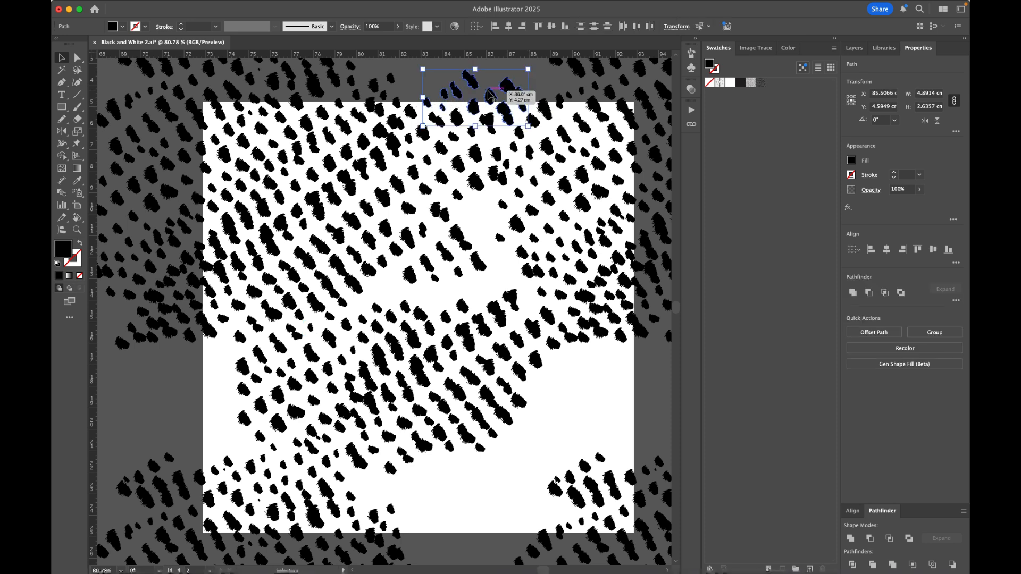
key("Return")
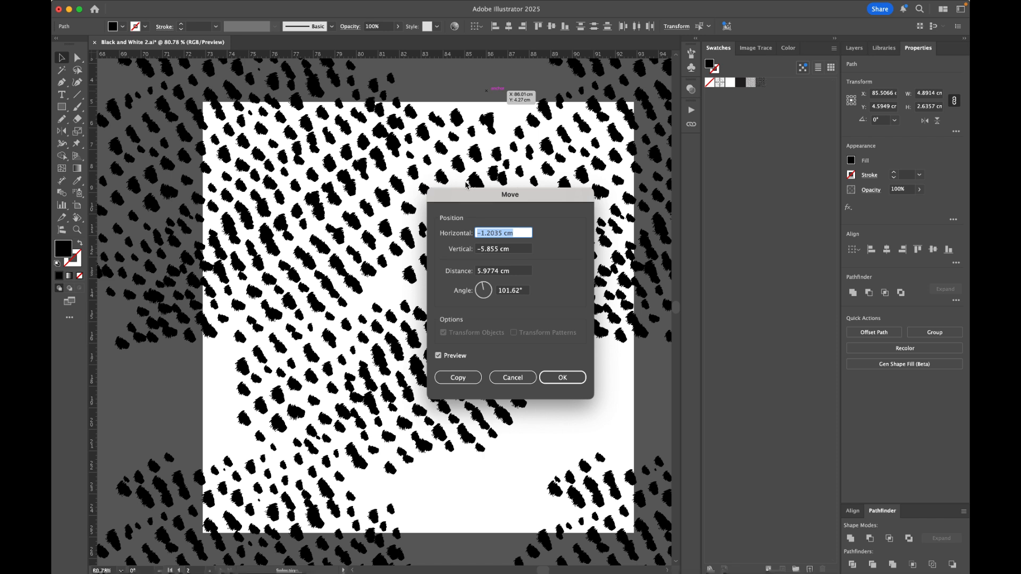
type("0")
key("Tab")
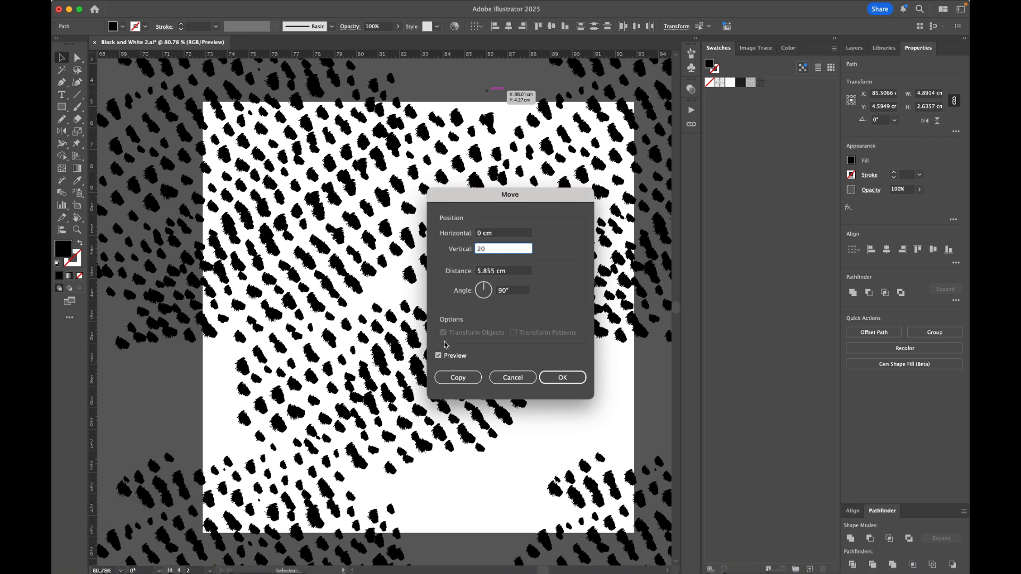
type("20")
left_click(456, 377)
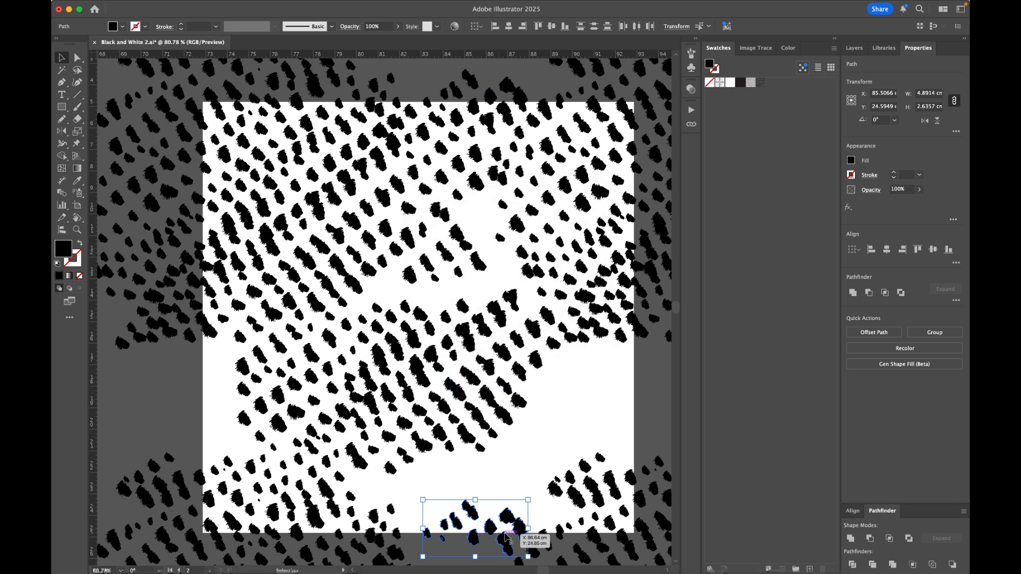
scroll(512, 481, "down", 2)
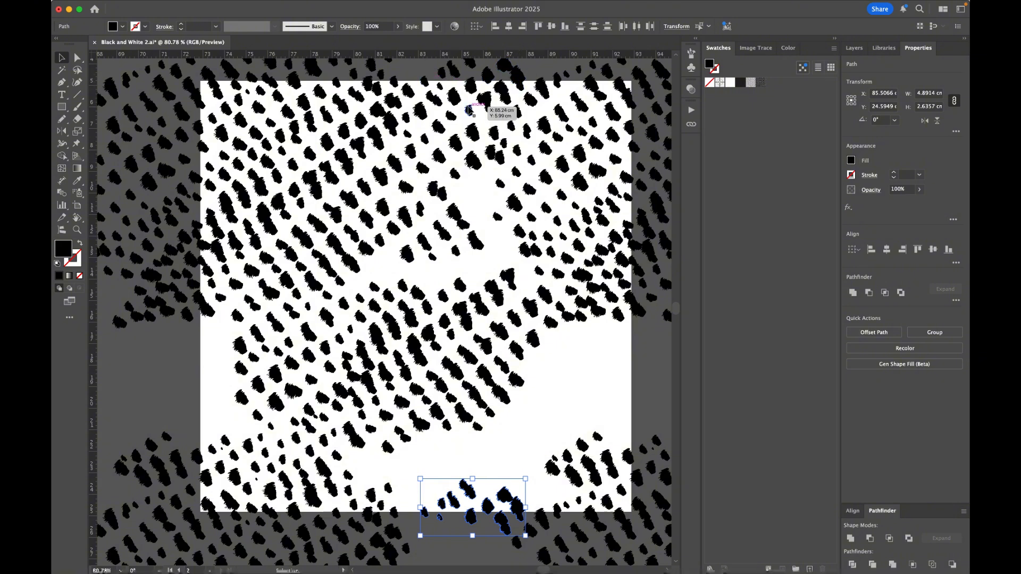
Copy the lower marks crossing the white square's left edge, about 2.3 × 6.6 cm, exactly 20 cm right with 0 vertical offset
scroll(431, 122, "up", 1)
left_click_drag(218, 264, 237, 384)
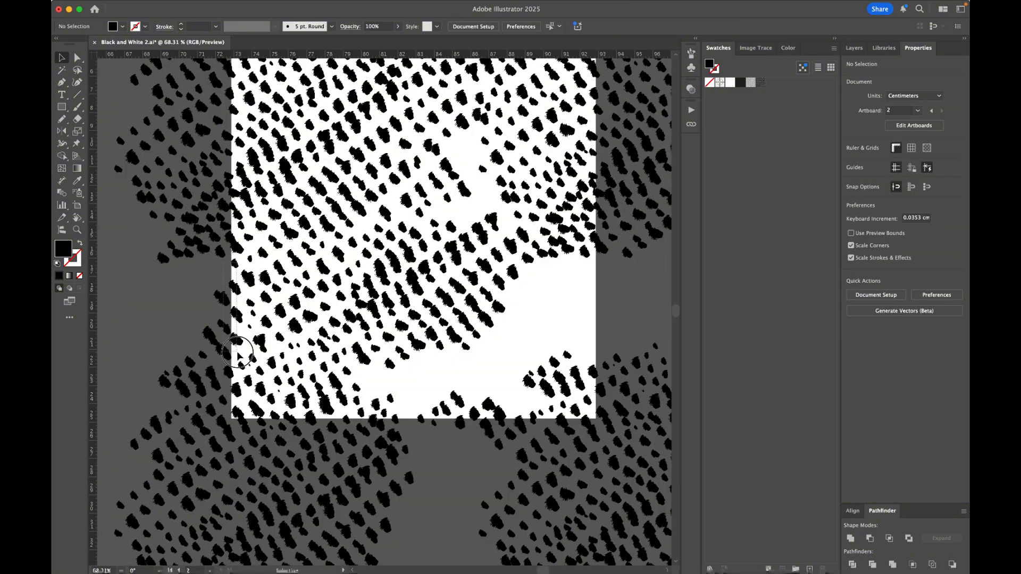
key("Return")
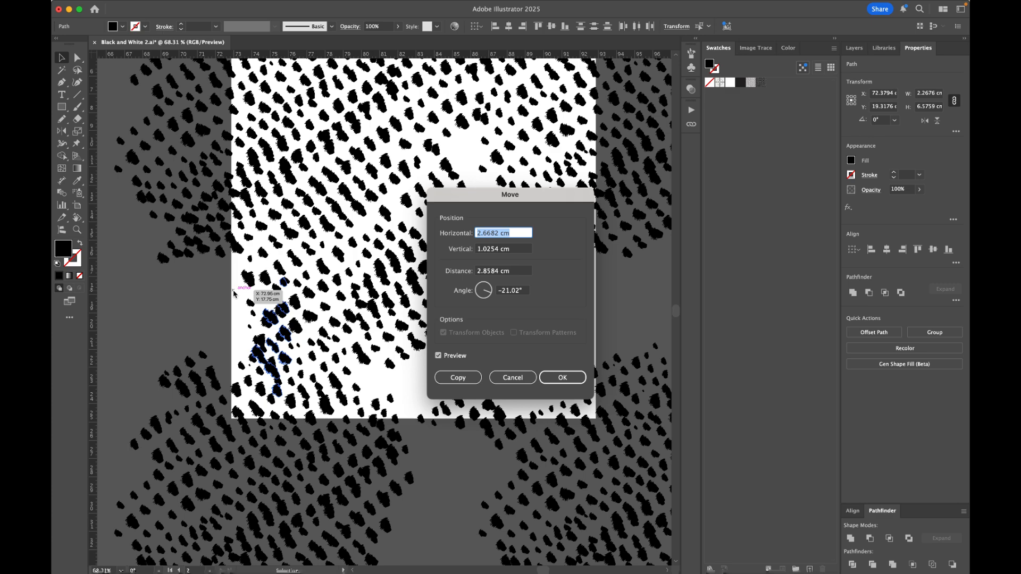
type("20")
key("Tab")
type("0")
key("Return")
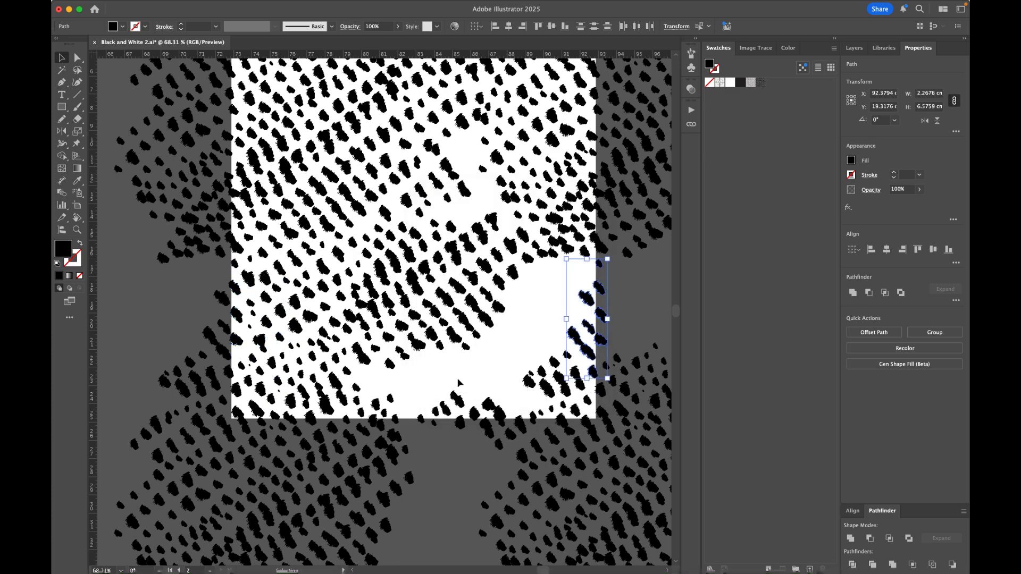
left_click(634, 299)
scroll(542, 360, "right", 1)
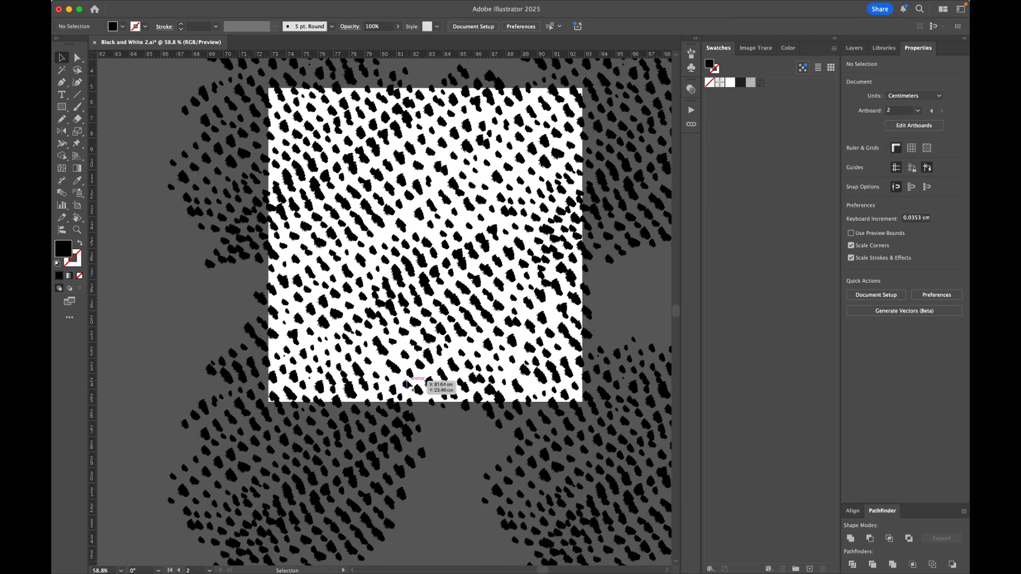
Delete the lower-left motif's surplus marks lying well below the white square
scroll(520, 391, "down", 2)
scroll(276, 436, "down", 2)
left_click_drag(228, 365, 453, 488)
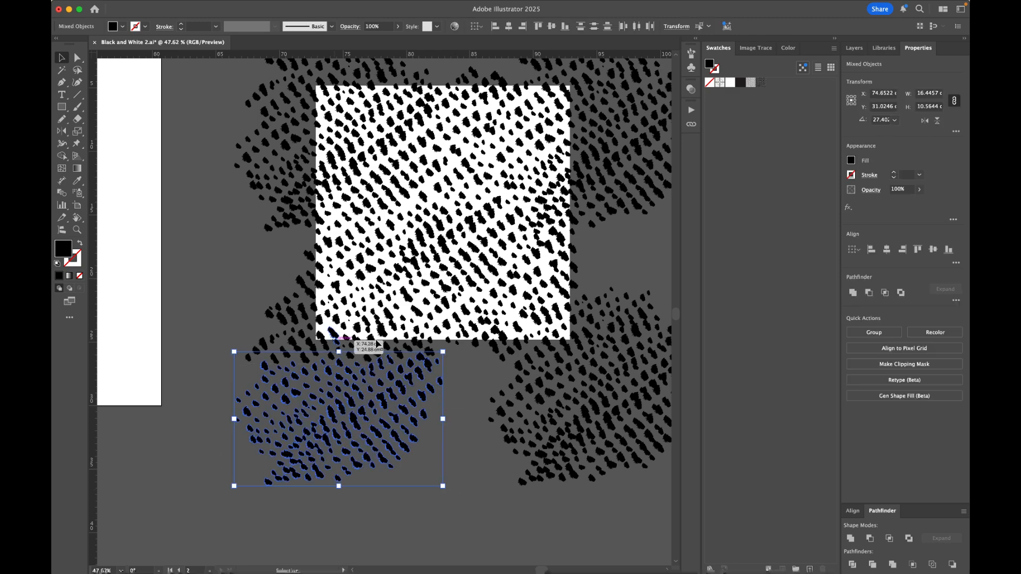
key("Delete")
Delete the lower-left motif's remaining outlying marks left of the white square that do not touch its edge
left_click_drag(244, 268, 311, 366)
scroll(319, 296, "up", 4)
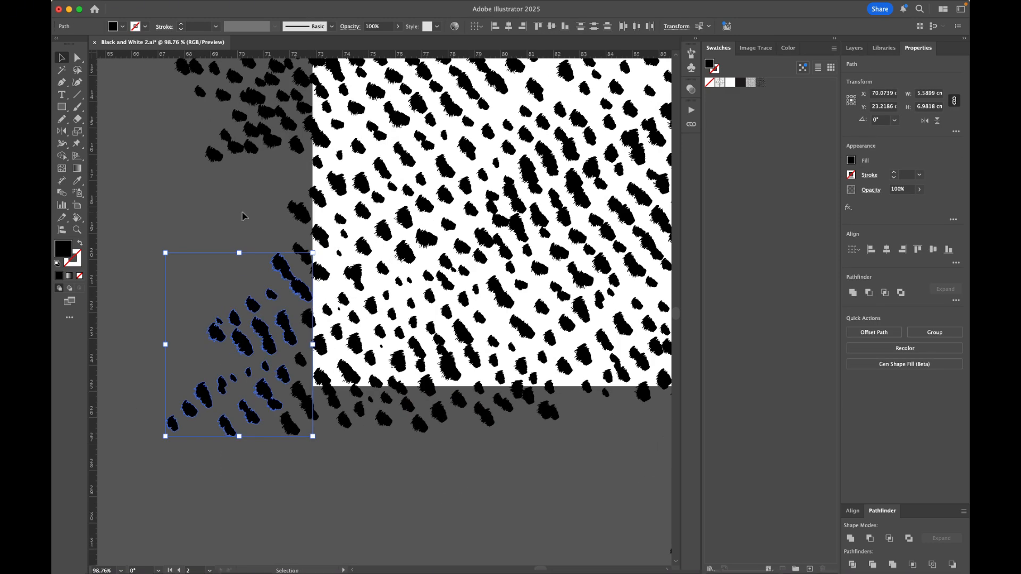
left_click_drag(187, 223, 245, 493)
key("Delete")
left_click(171, 423)
key("Delete")
scroll(170, 422, "down", 2)
Delete the upper-left motif's outlying marks left of and above the white square, keeping those along its edges
scroll(170, 422, "up", 3)
left_click_drag(178, 136, 268, 421)
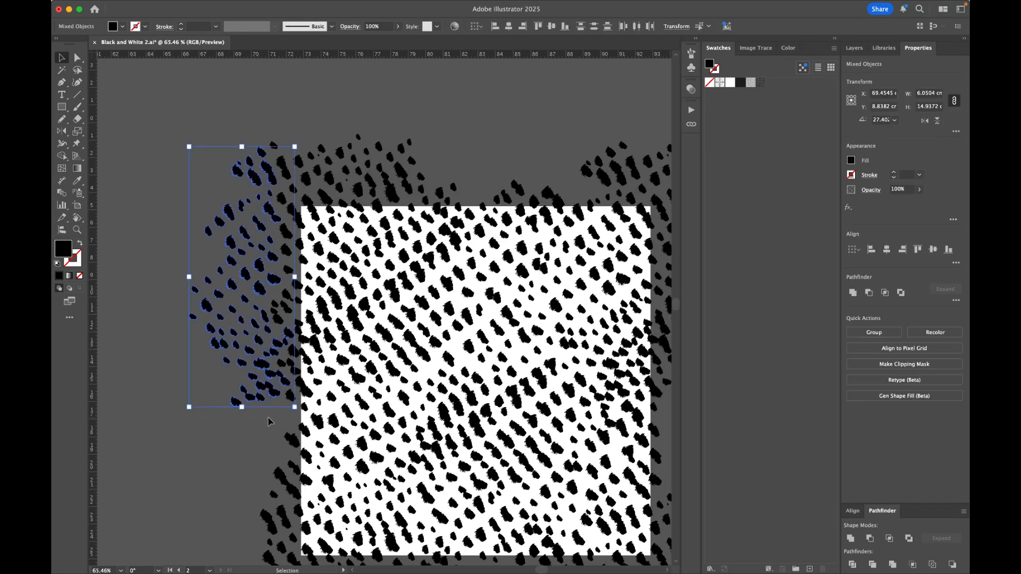
key("Delete")
left_click_drag(264, 126, 428, 205)
key("Delete")
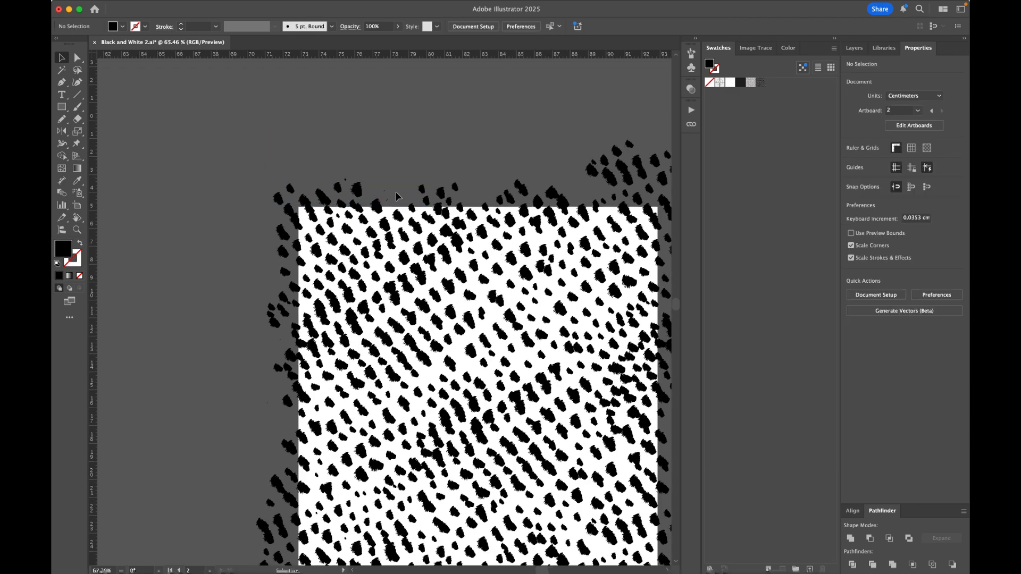
Delete leftover stray marks around the white square's upper-left corner
scroll(398, 189, "up", 3)
left_click(289, 165)
key("Delete")
left_click_drag(131, 169, 179, 214)
key("Delete")
scroll(230, 365, "down", 3)
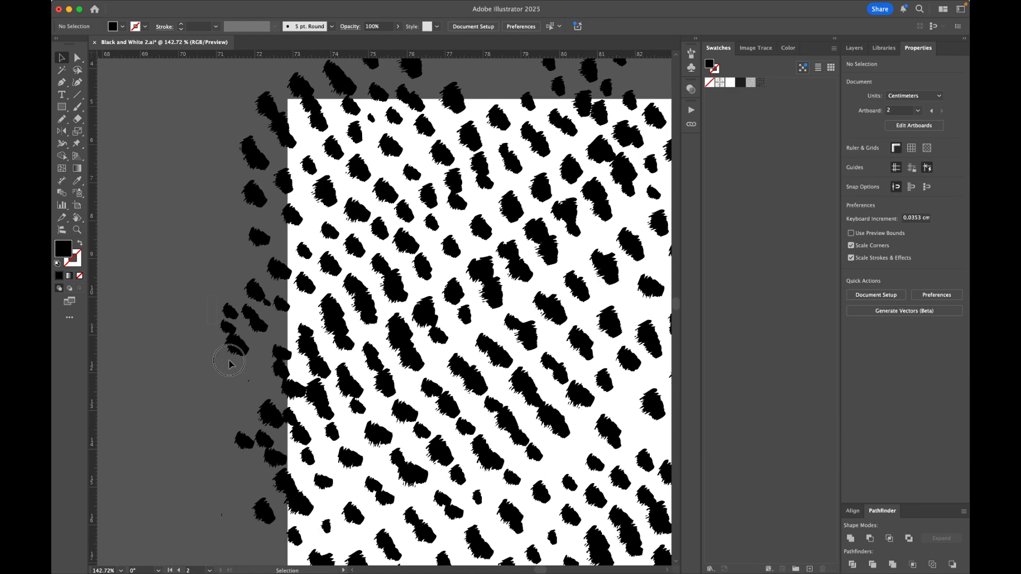
Delete the stray marks and specks along the outside of the white square's left edge
left_click_drag(230, 364, 219, 306)
key("Delete")
left_click_drag(237, 372, 255, 405)
key("Delete")
left_click_drag(212, 502, 240, 540)
key("Delete")
scroll(239, 540, "down", 8)
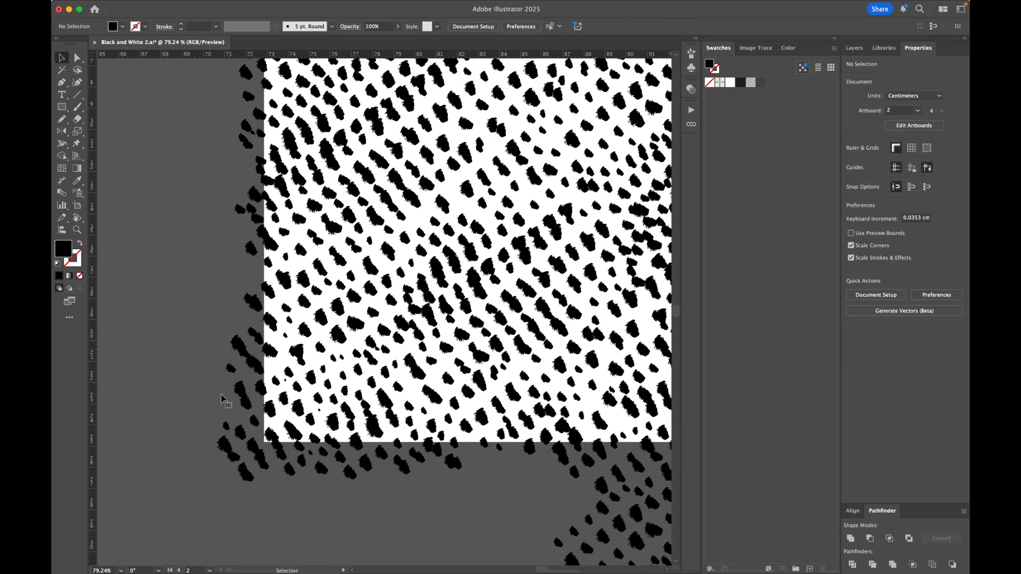
Delete four outlying marks beside the white square's lower-left corner
left_click(231, 370)
left_click(227, 428, "shift")
left_click(227, 445, "shift")
left_click(247, 476, "shift")
key("Delete")
Ungroup the upper-right motif and delete its marks lying outside the white square, keeping those along the edges
scroll(248, 478, "down", 4)
right_click(472, 229)
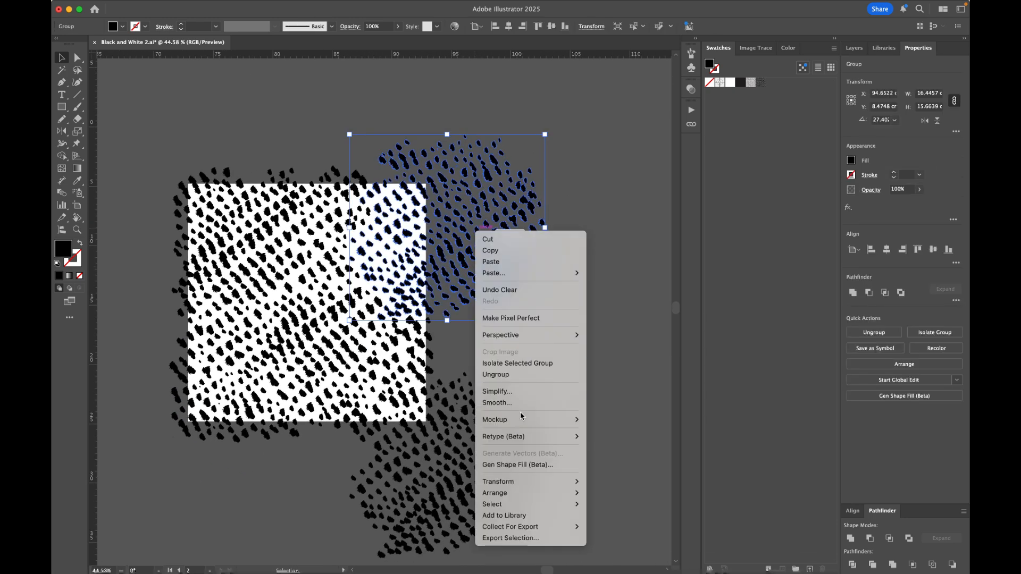
left_click(496, 373)
left_click_drag(372, 129, 581, 319)
key("Delete")
key("Delete")
scroll(584, 330, "down", 3)
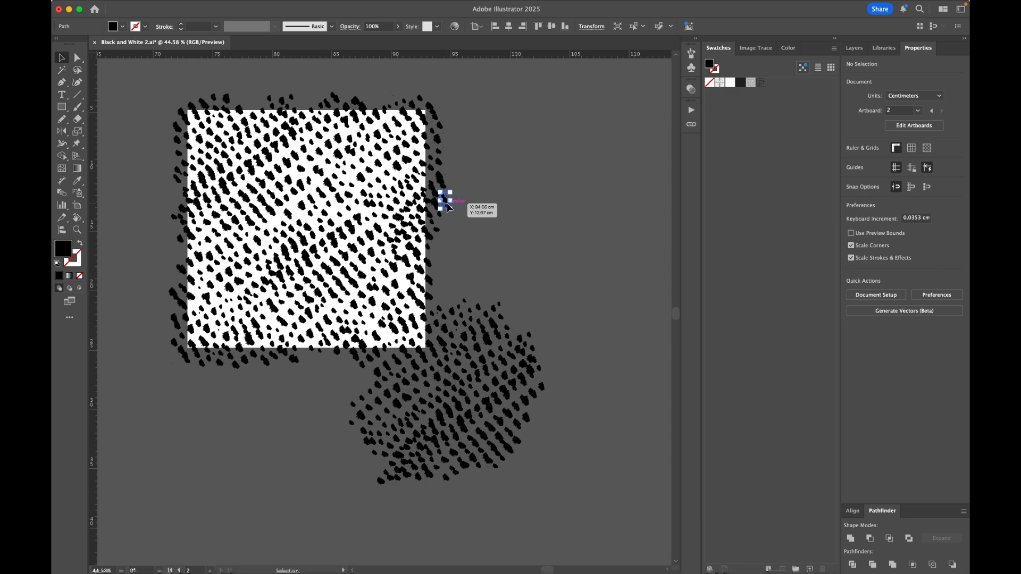
Delete leftover stray marks beyond the upper part of the white square's right edge
scroll(445, 208, "up", 4)
left_click_drag(451, 134, 442, 146)
left_click_drag(457, 195, 426, 215)
key("Delete")
Ungroup the lower-right motif and delete its outer marks well to the right of the white square
scroll(441, 213, "down", 6)
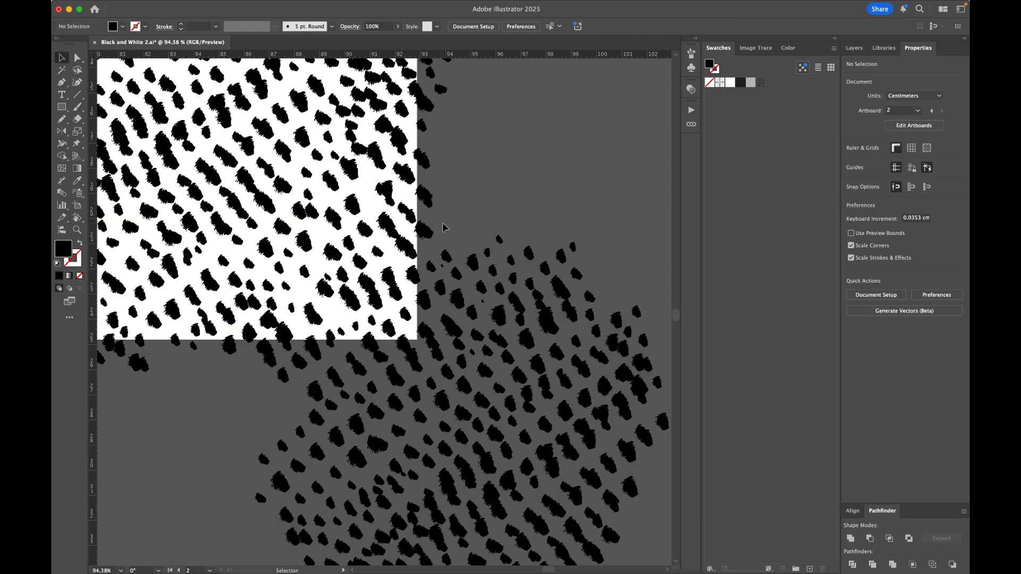
right_click(458, 255)
left_click(484, 400)
left_click(504, 133)
scroll(504, 133, "down", 2)
left_click_drag(481, 132, 622, 387)
key("Delete")
Delete the lower-right motif's remaining surplus marks below and beside the white square's lower-right corner
left_click_drag(336, 261, 528, 415)
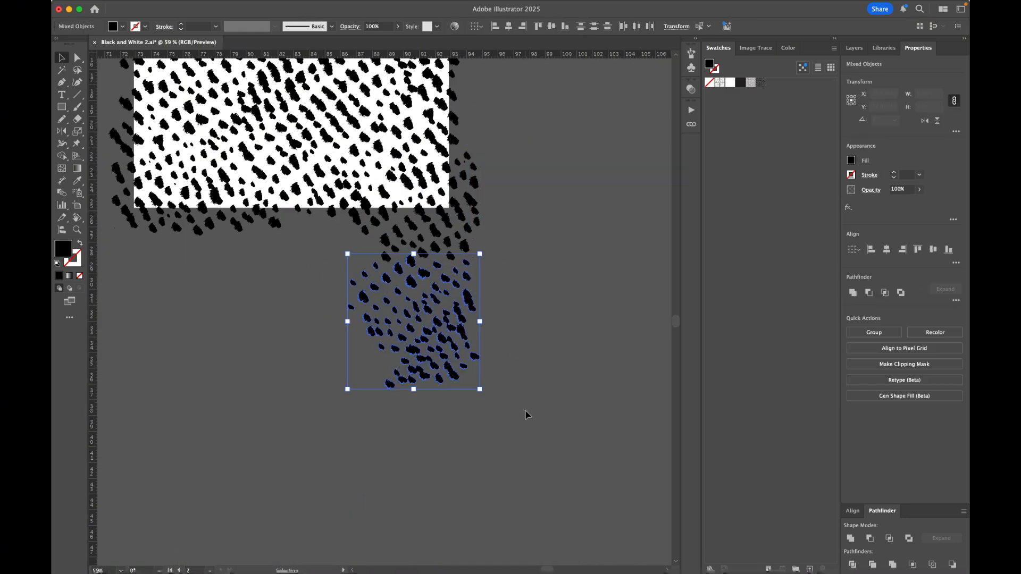
key("Delete")
left_click_drag(372, 251, 505, 266)
key("Delete")
left_click_drag(357, 232, 489, 277)
key("Delete")
left_click_drag(451, 150, 490, 269)
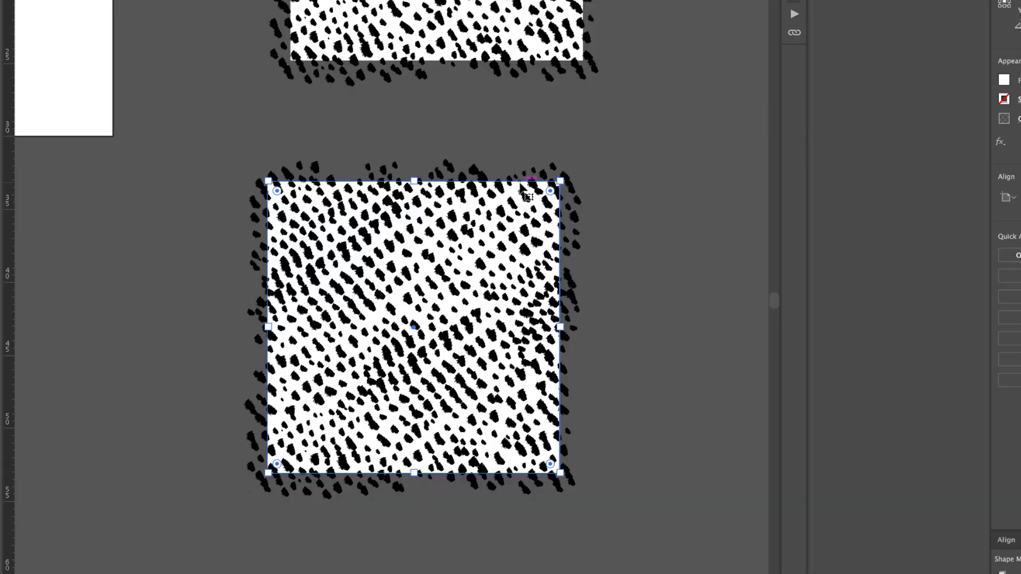
Duplicate the lower tile's white square in place and bring the duplicate in front of all the marks
key("v")
key("a")
key("v")
key("super+c")
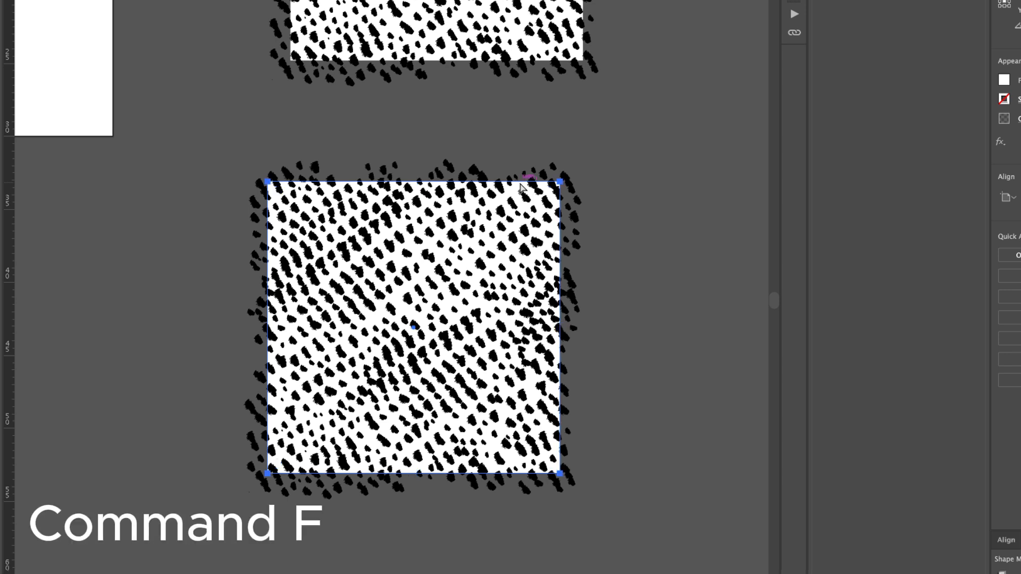
key("super+f")
key("v")
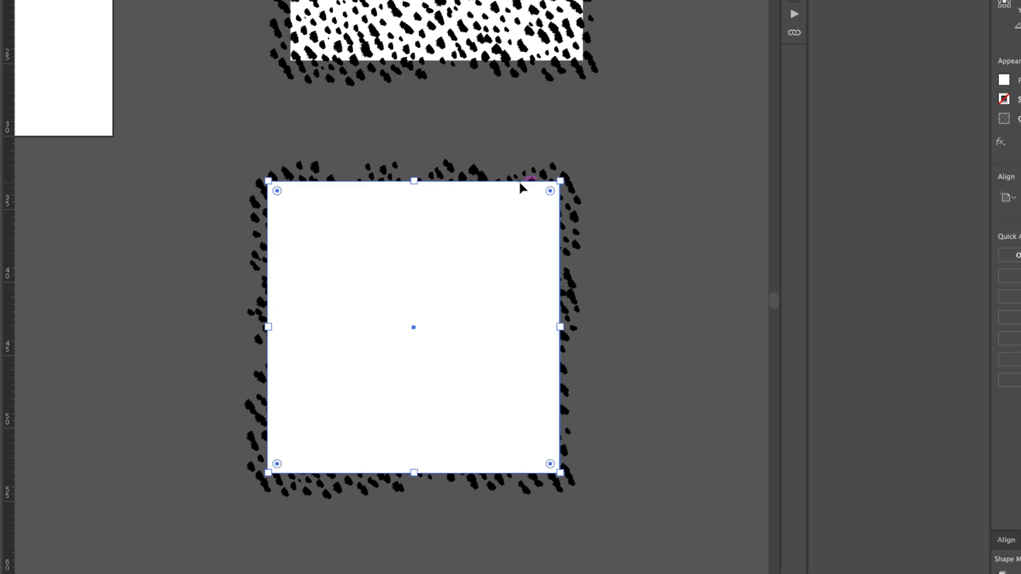
scroll(519, 186, "down", 2)
key("shift+super+bracketright")
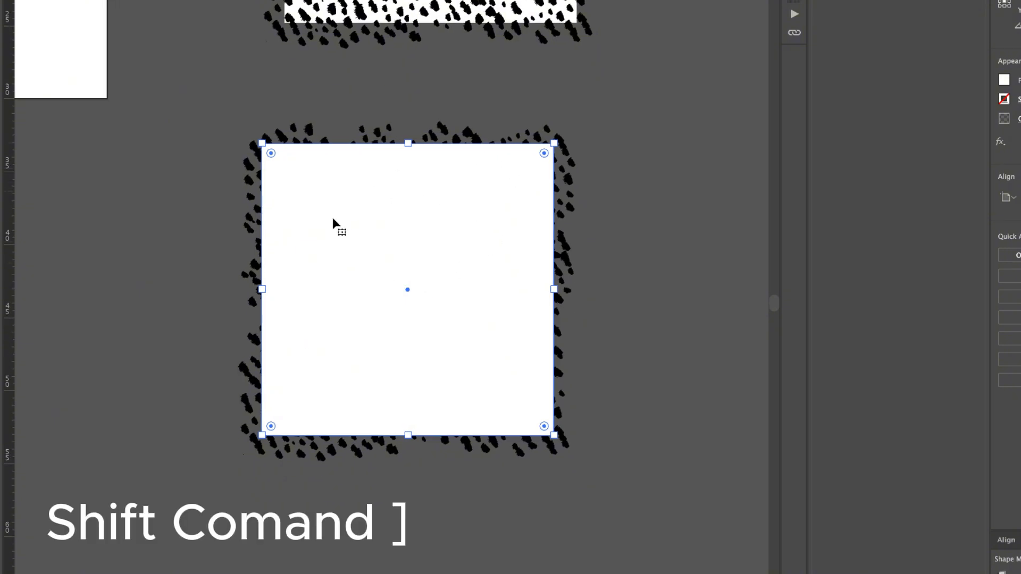
left_click(209, 103)
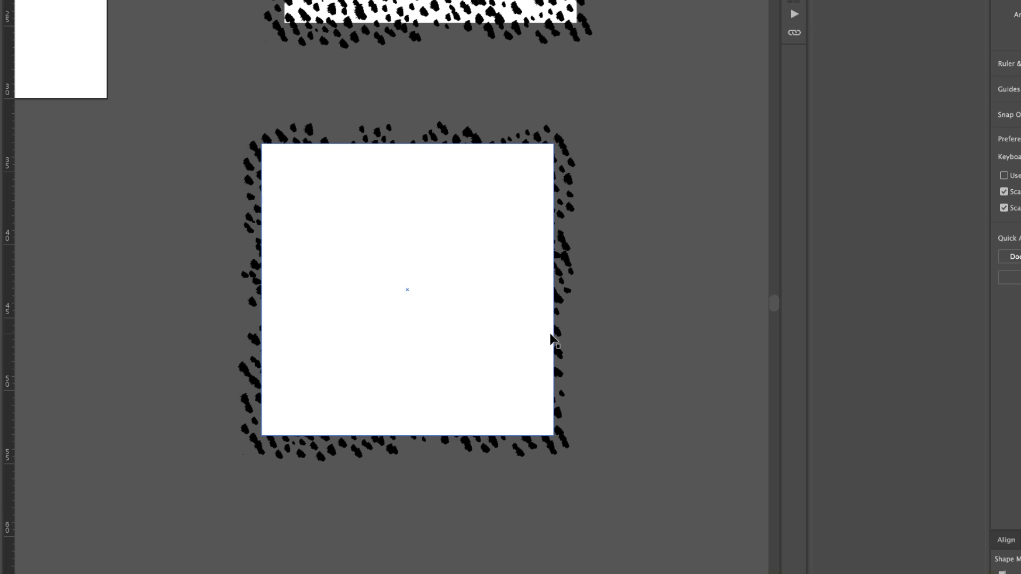
Make a clipping mask from the whole lower tile, using the front square to crop the marks to 20 × 20 cm
left_click_drag(227, 88, 560, 544)
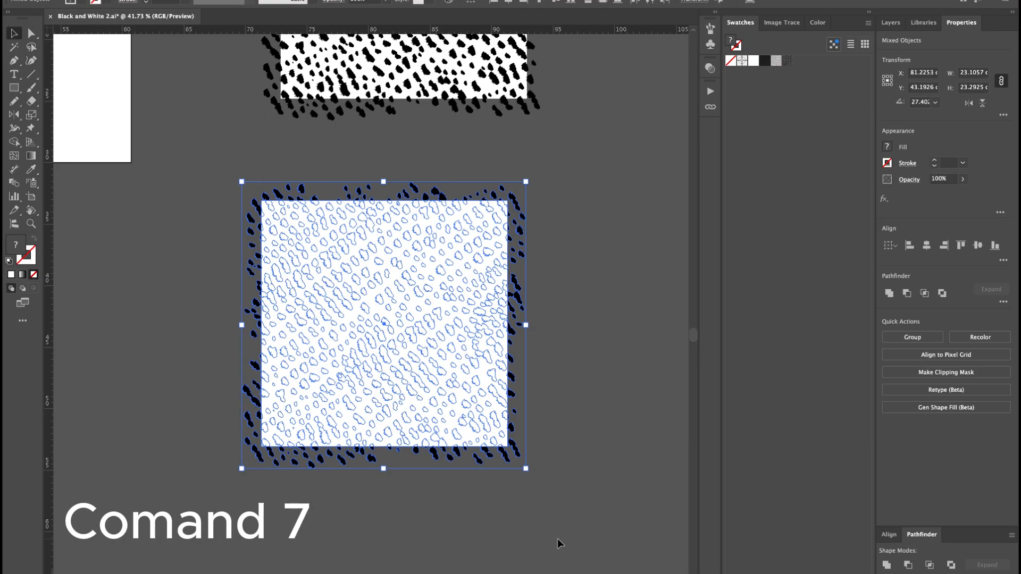
key("super+7")
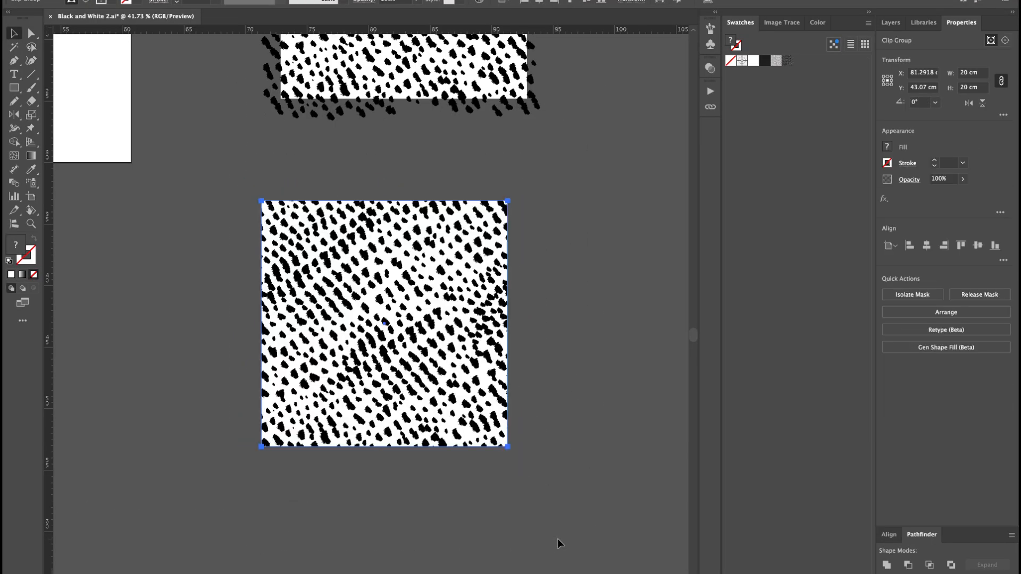
scroll(461, 448, "down", 2)
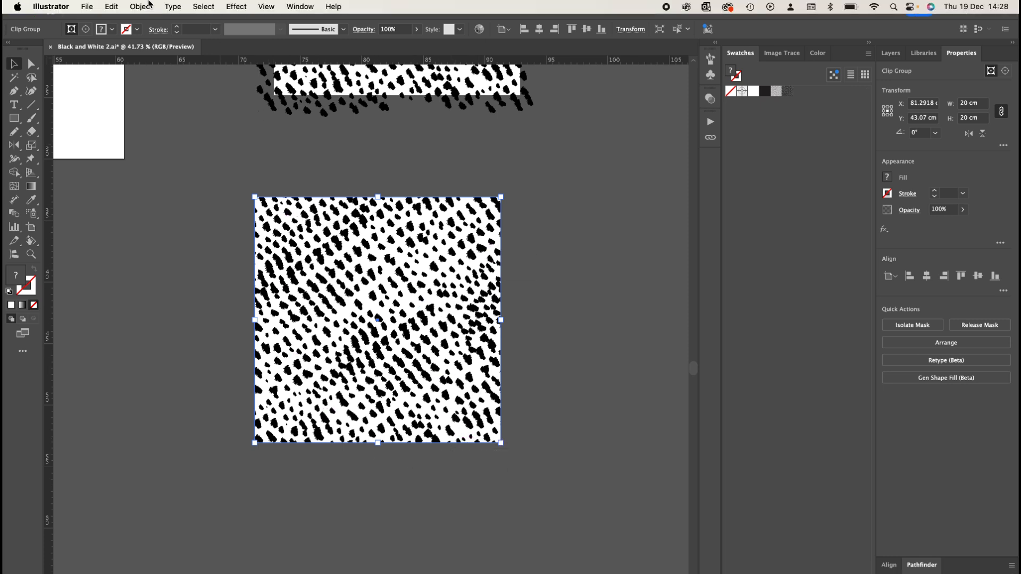
Make a pattern from the clipped tile with the Grid tile type and size the tile to the art
left_click(142, 7)
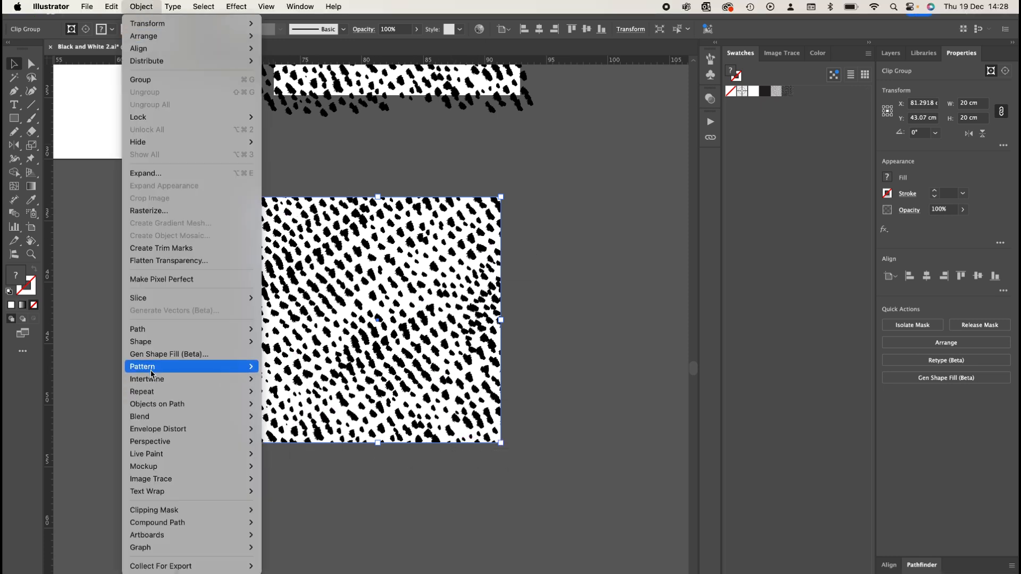
mouse_move(213, 367)
left_click(284, 368)
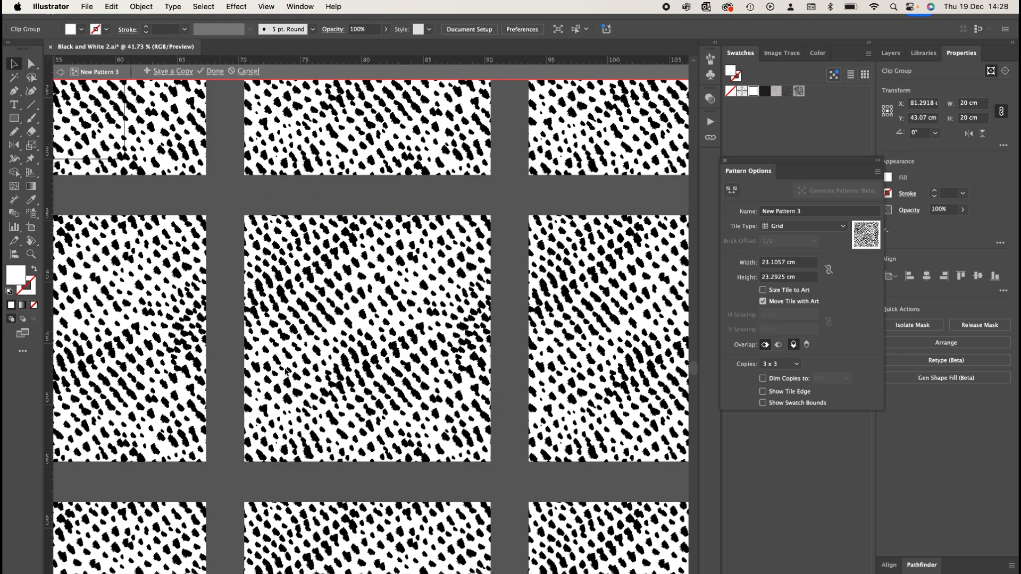
left_click(764, 290)
Check the 3 × 3 repeat preview for seams and finish editing the pattern
scroll(621, 300, "down", 3)
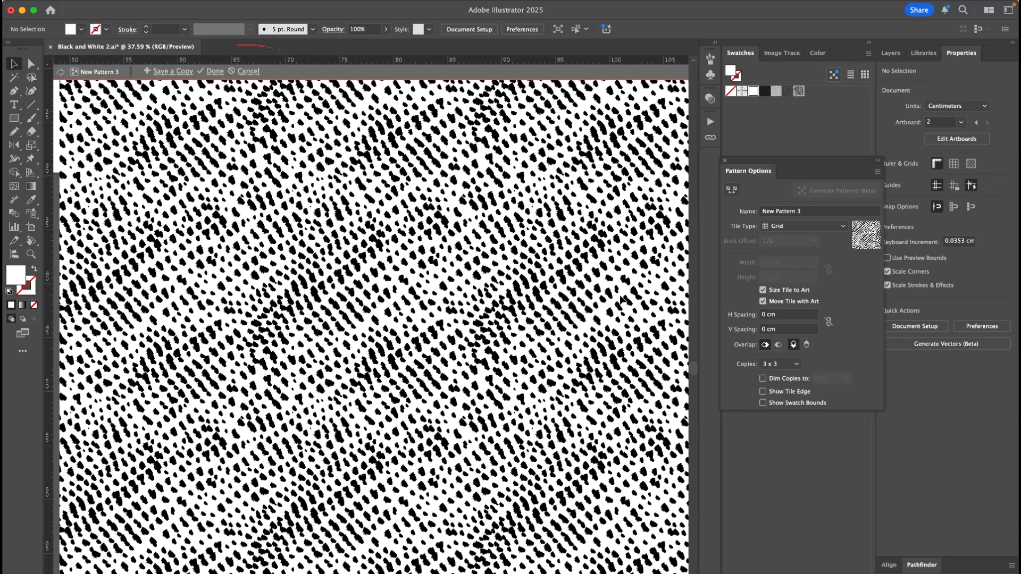
scroll(621, 300, "right", 2)
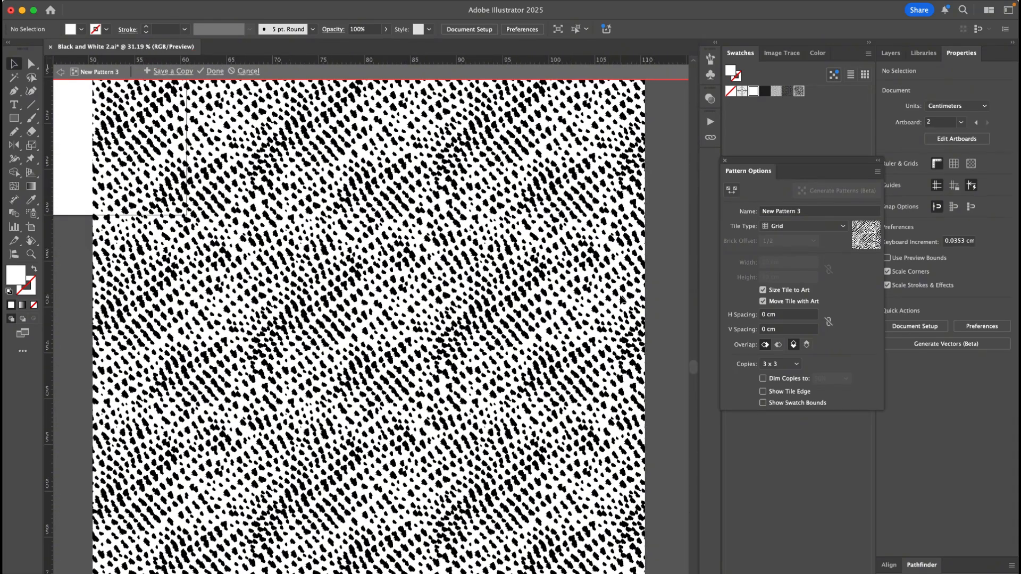
scroll(621, 299, "down", 2)
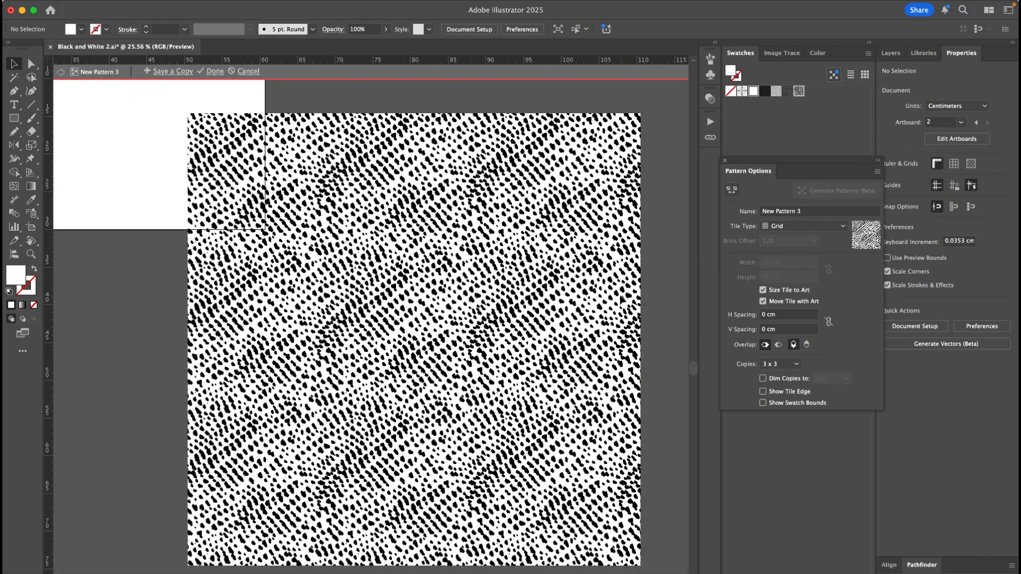
scroll(620, 299, "right", 2)
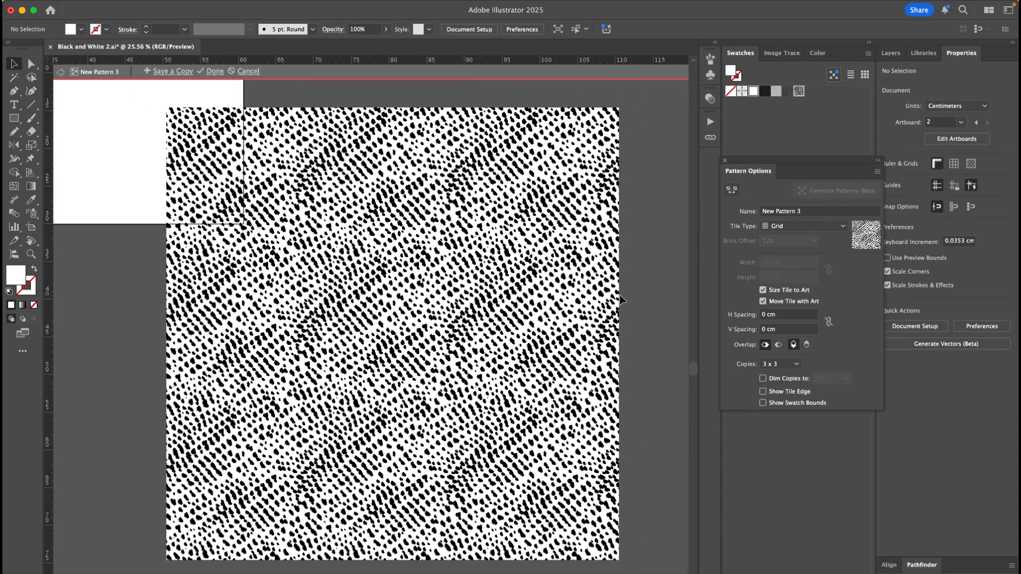
left_click(214, 71)
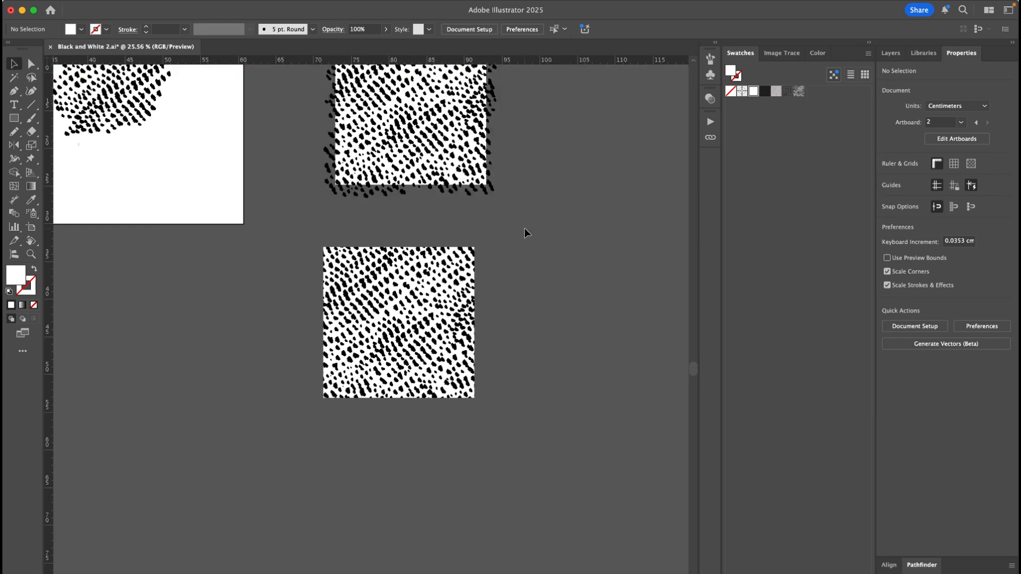
Draw a test rectangle about 65.9 × 46.8 cm over the artwork and fill it with the new pattern swatch
scroll(527, 233, "right", 1)
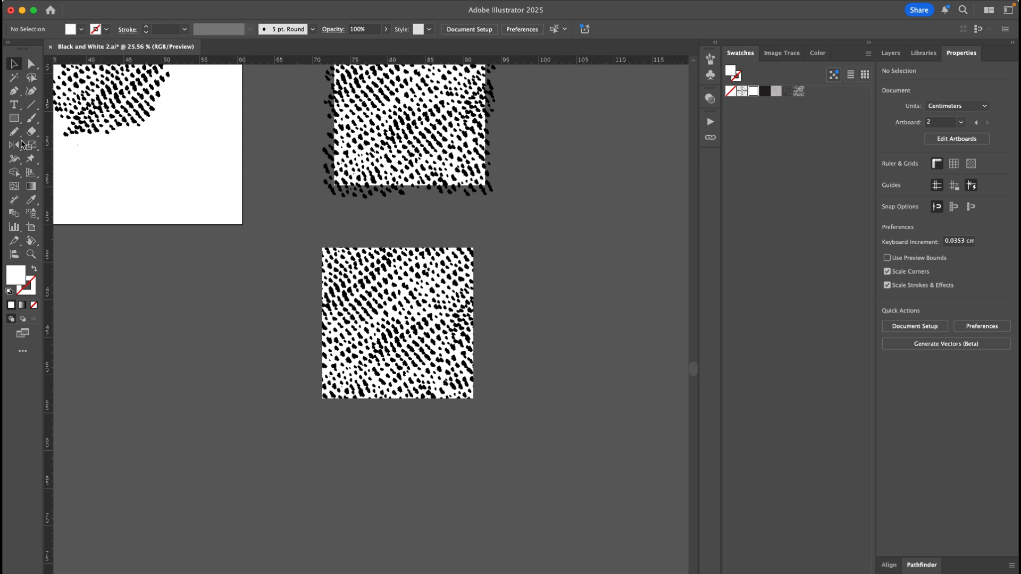
left_click(14, 122)
scroll(133, 244, "left", 5)
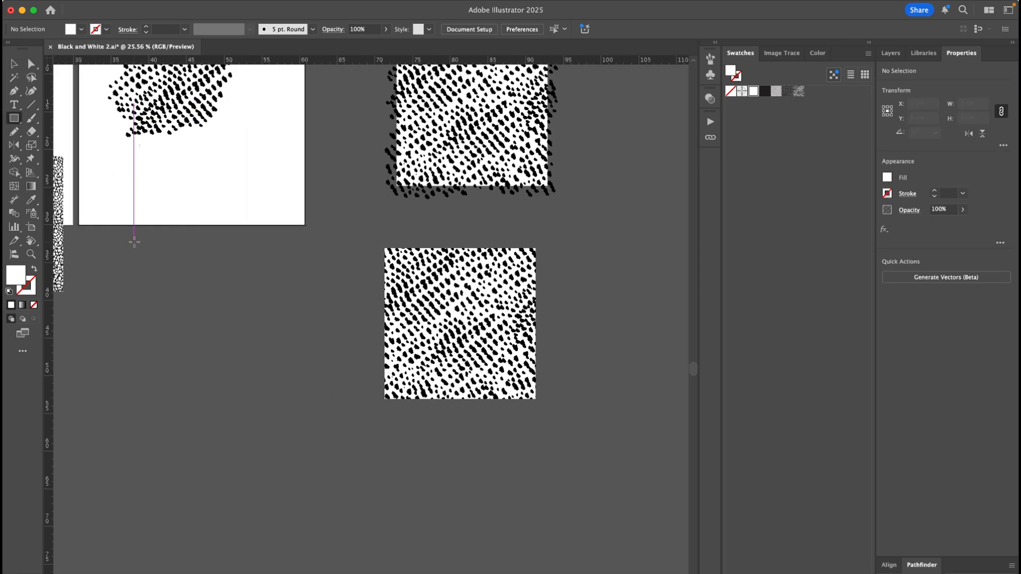
left_click_drag(190, 181, 686, 532)
scroll(532, 479, "right", 2)
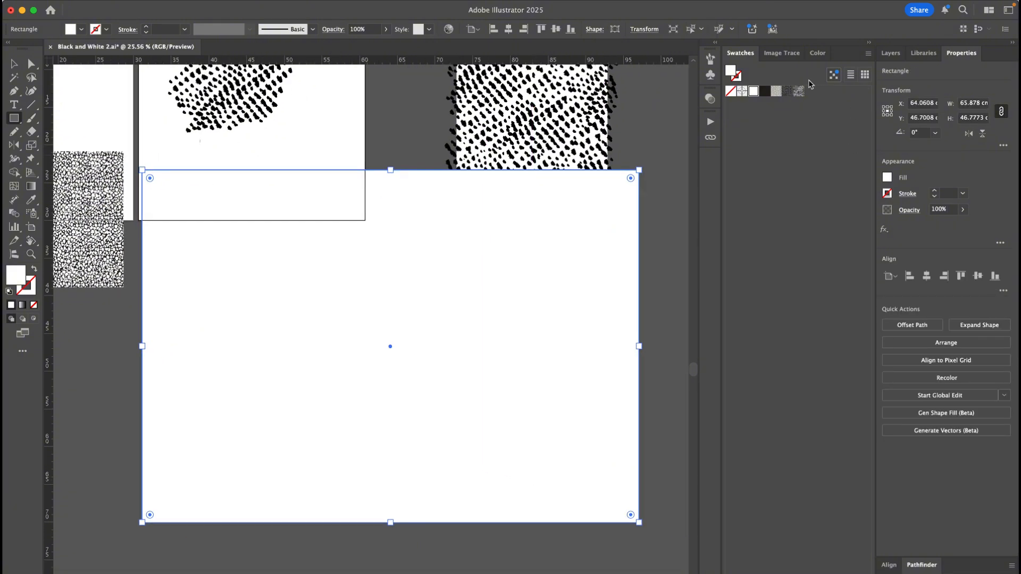
left_click(798, 92)
scroll(644, 452, "down", 3)
scroll(644, 452, "right", 1)
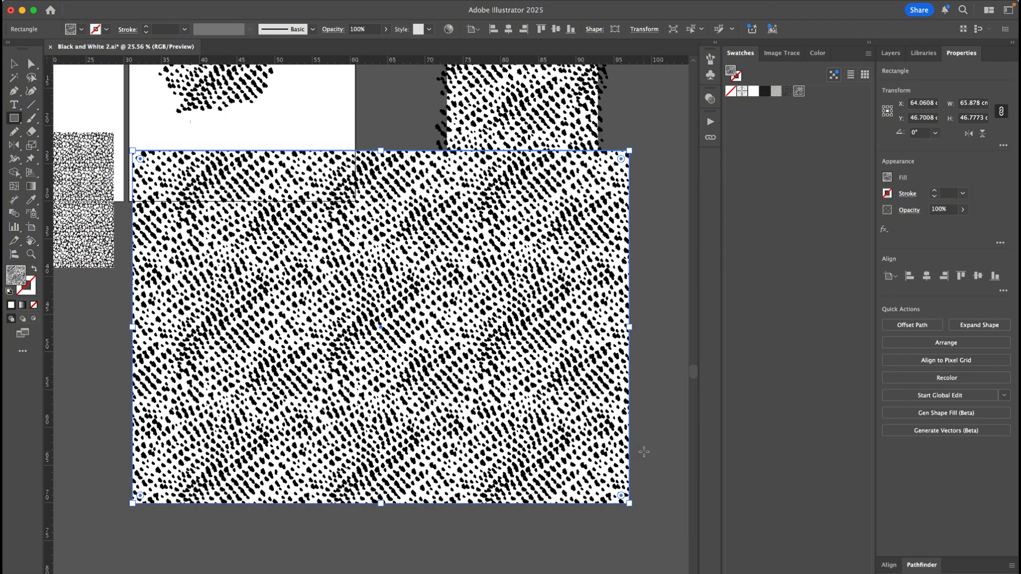
Inspect the repeat in the pattern-filled test rectangle and remove the rectangle
scroll(644, 452, "down", 1)
scroll(643, 452, "up", 2)
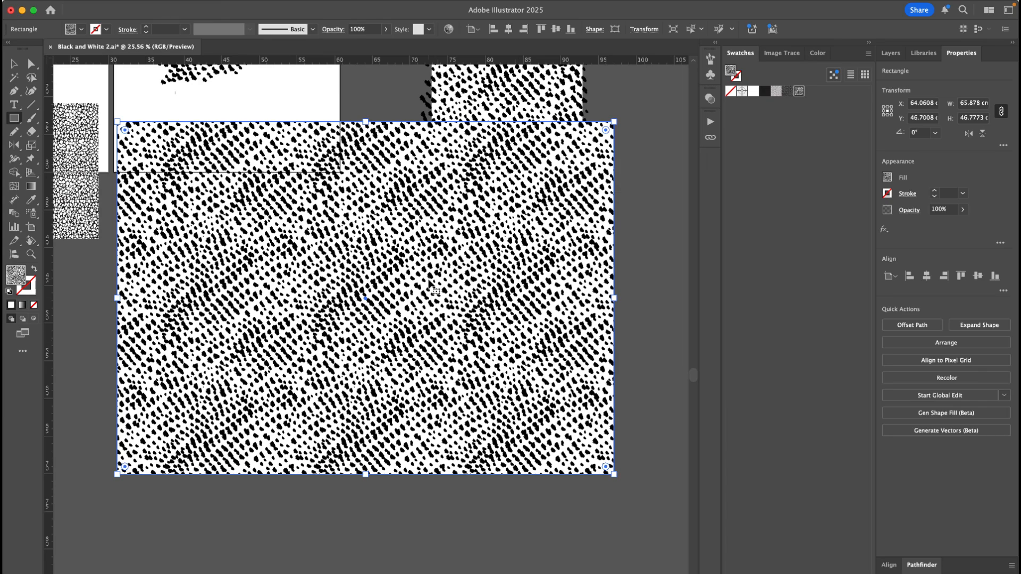
key("v")
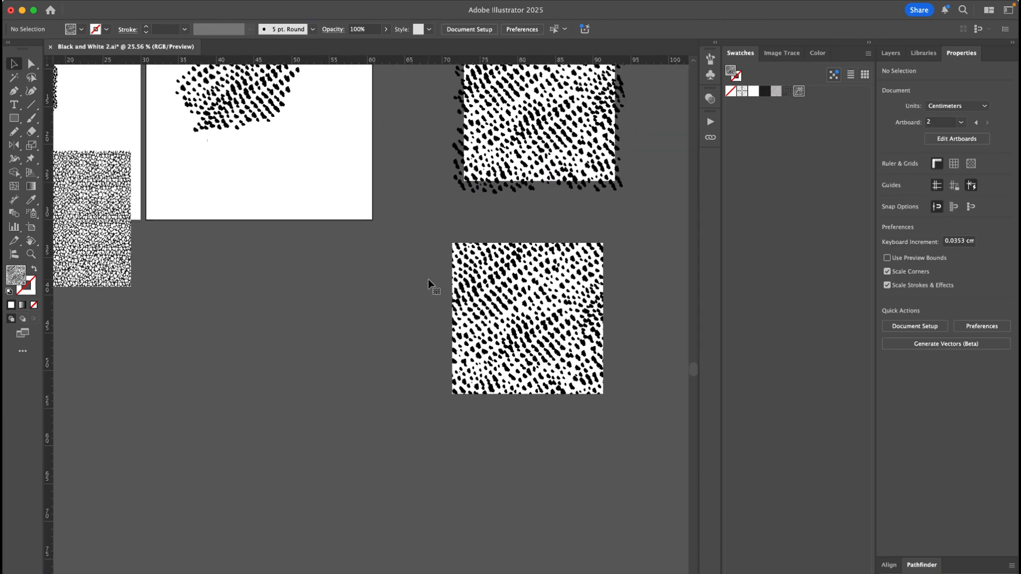